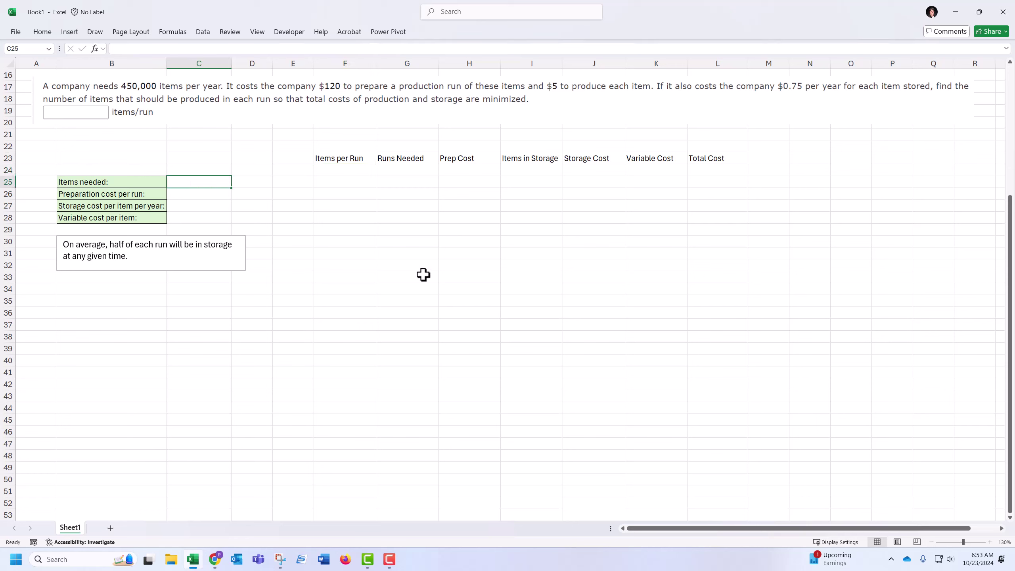
- Enter 450,000 items needed, $120 prep per run, $5 per item and $0.75 storage in C25:C28
{"action": "type", "text": "450"}
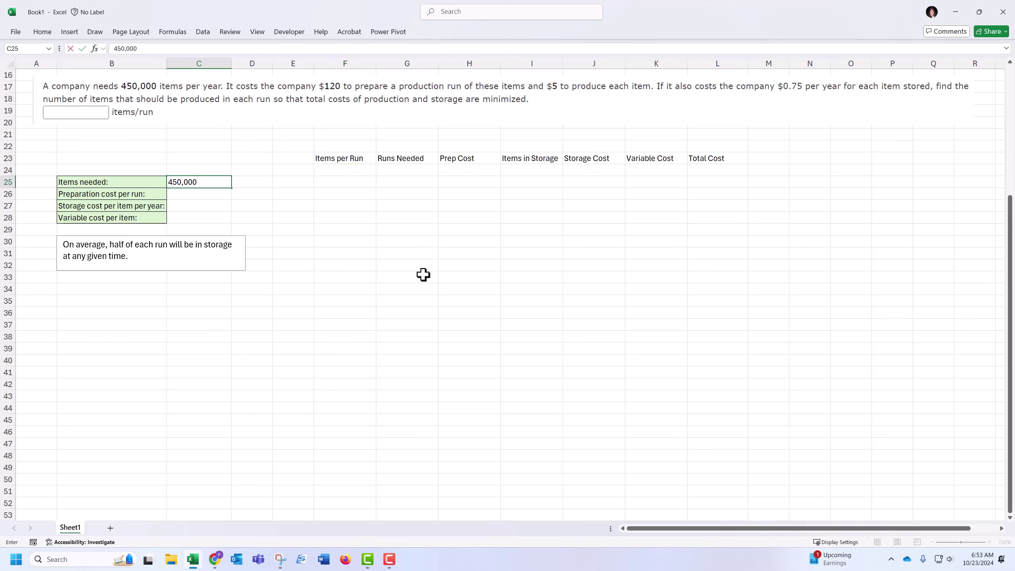
{"action": "type", "text": ",000"}
{"action": "key", "text": "Return"}
{"action": "type", "text": "$120"}
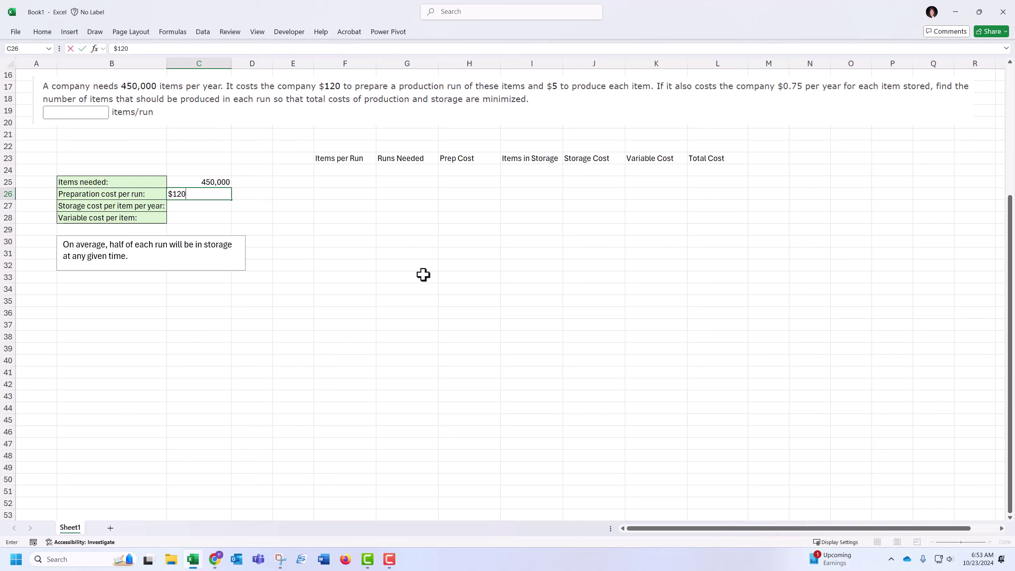
{"action": "key", "text": "Return"}
{"action": "key", "text": "Return"}
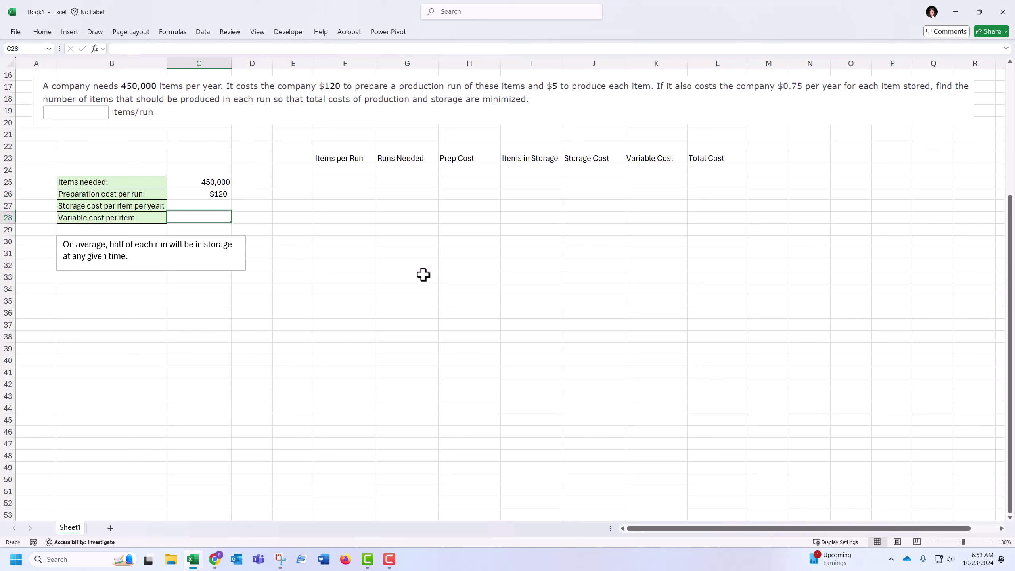
{"action": "type", "text": "$5"}
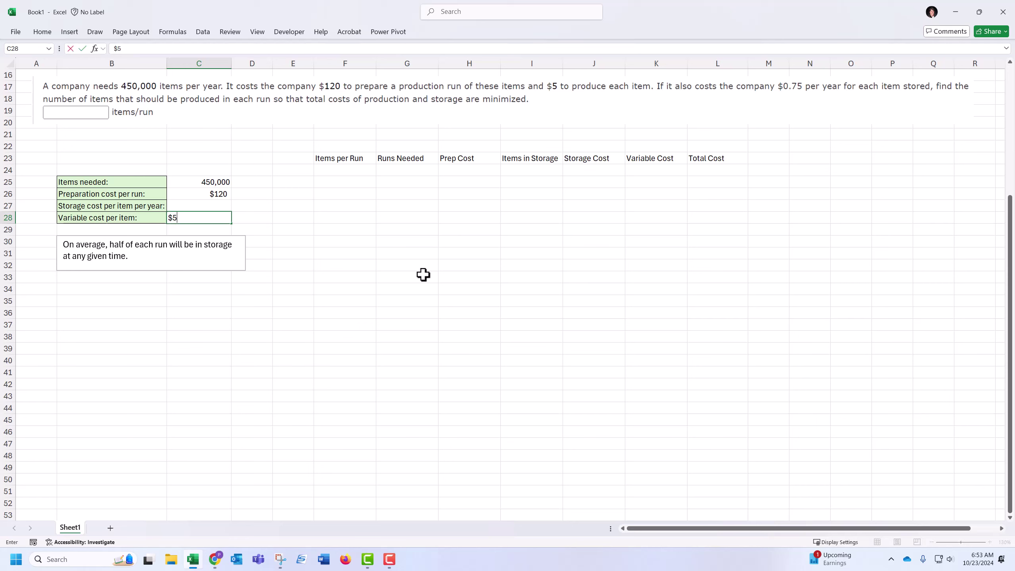
{"action": "key", "text": "Up"}
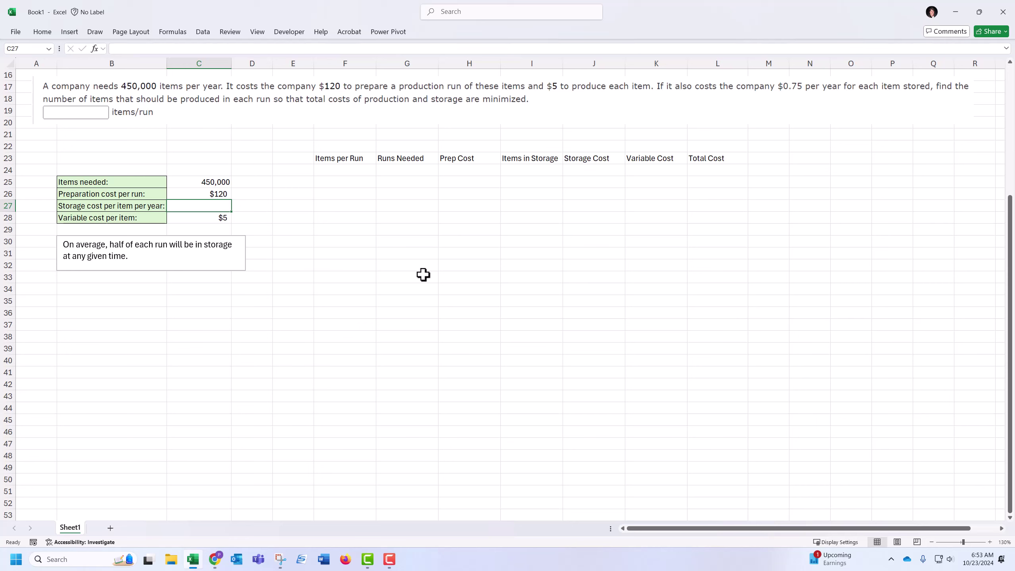
{"action": "type", "text": "$"}
{"action": "type", "text": "$.75"}
{"action": "key", "text": "Return"}
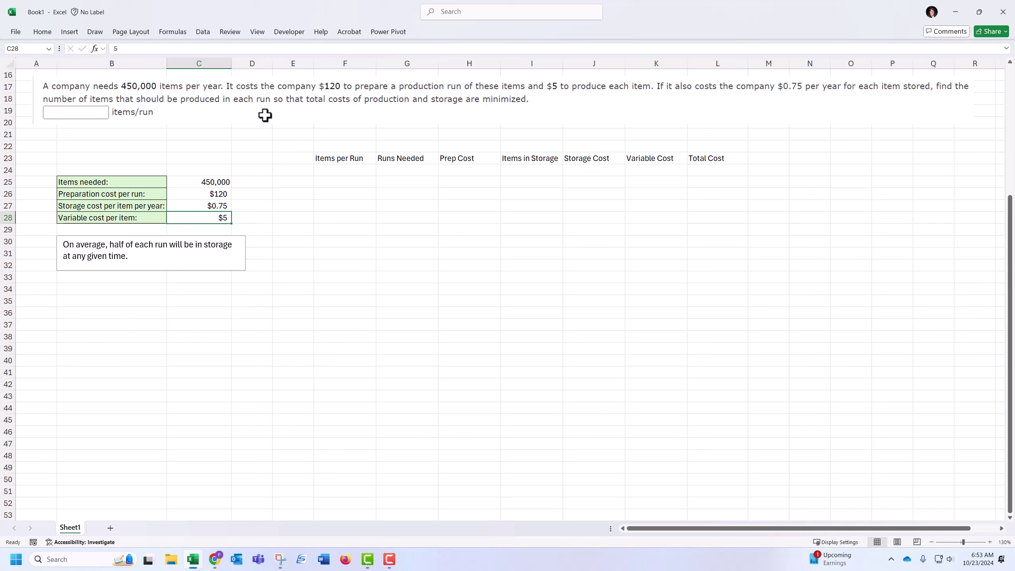
- Enter 5,000 items per run in F24 and Runs Needed =$C$25/F24, giving 90
{"action": "left_click", "coordinate": [333, 170]}
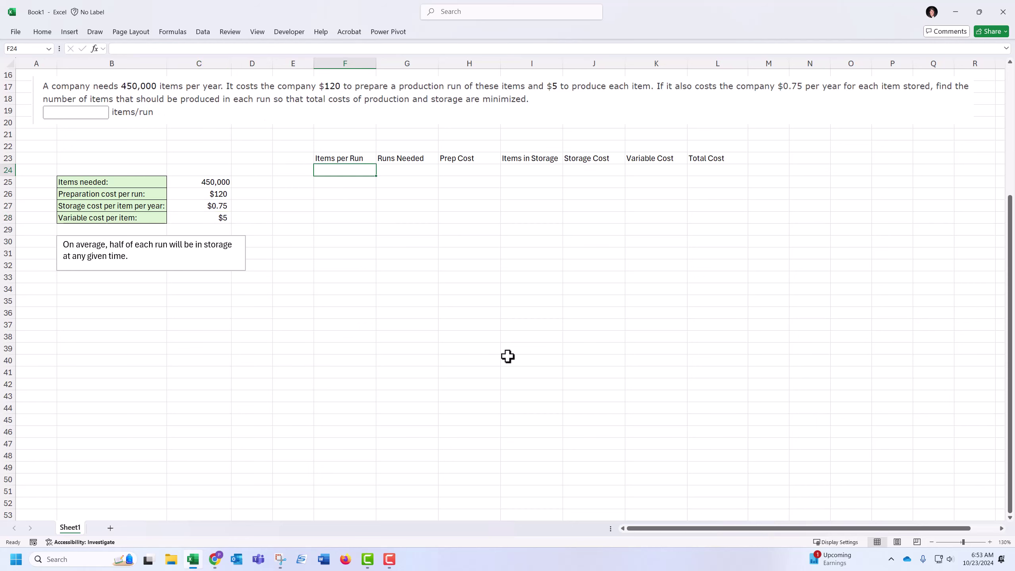
{"action": "type", "text": "50"}
{"action": "type", "text": ",000"}
{"action": "key", "text": "Tab"}
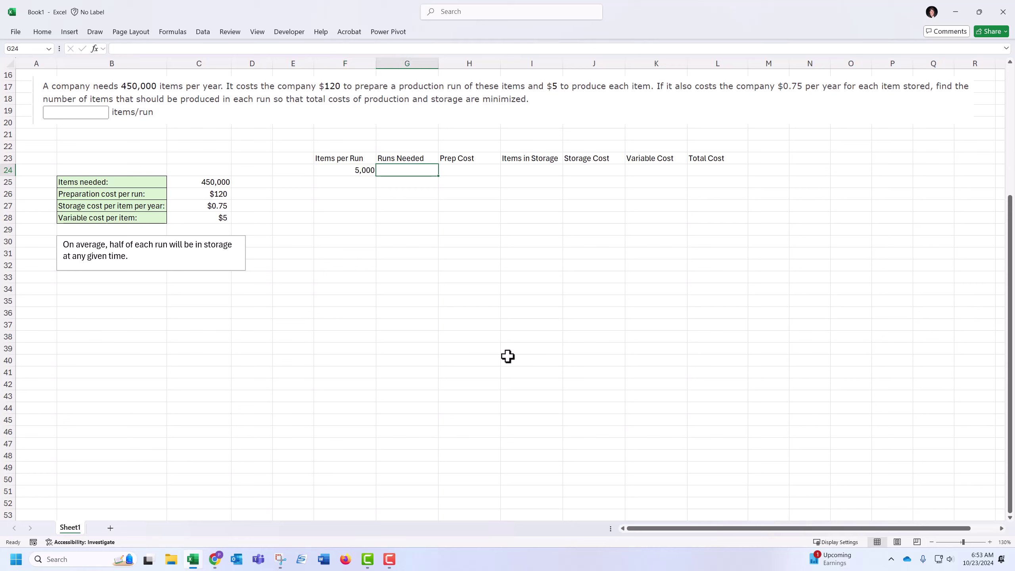
{"action": "type", "text": "="}
{"action": "key", "text": "Left"}
{"action": "key", "text": "Left"}
{"action": "key", "text": "Left"}
{"action": "key", "text": "Left"}
{"action": "key", "text": "Down"}
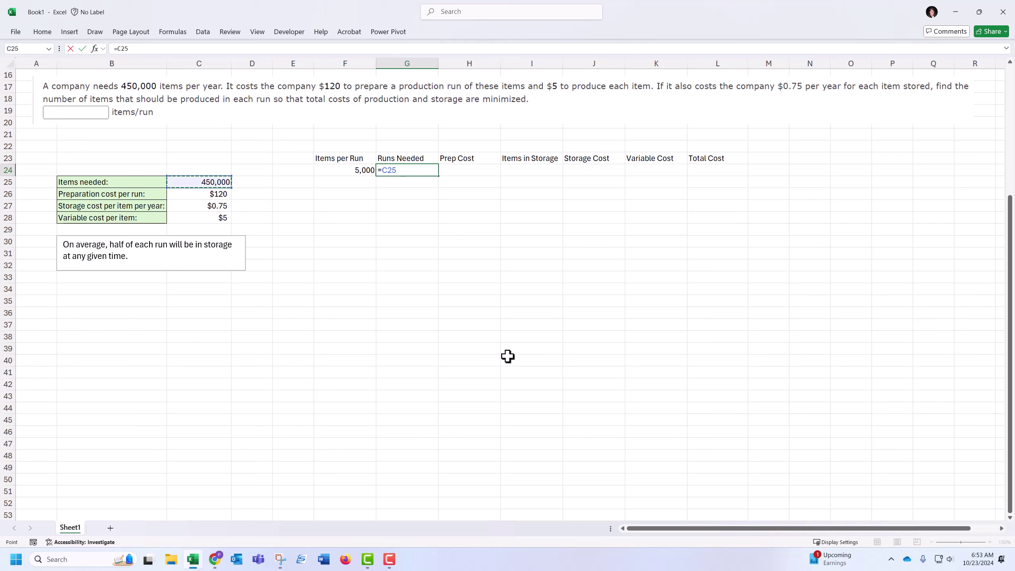
{"action": "key", "text": "F4"}
{"action": "type", "text": "/"}
{"action": "key", "text": "Left"}
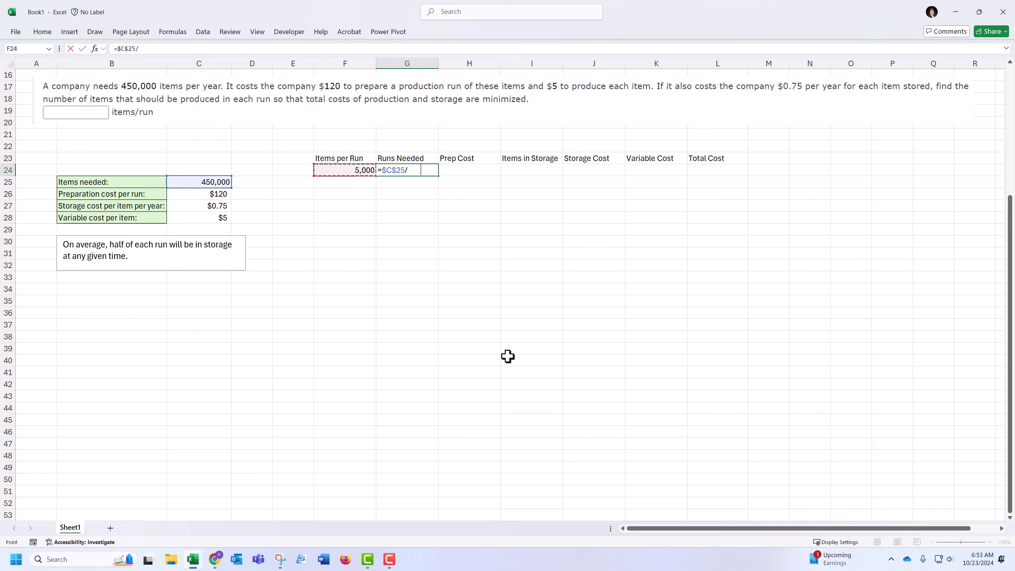
{"action": "key", "text": "Tab"}
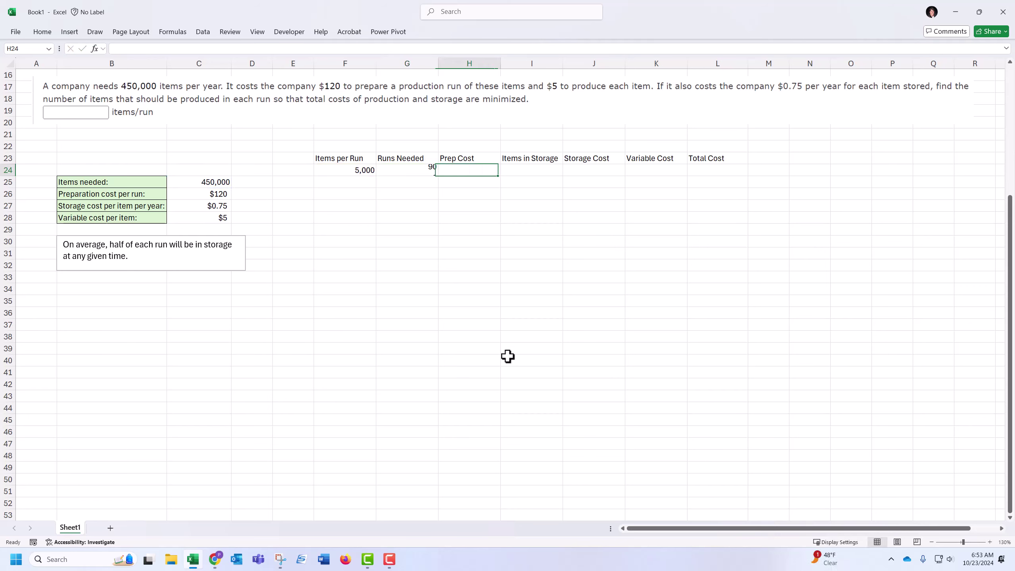
- Add Prep Cost =G24*$C$26 ($10,800) and items stored =F24/2 (2500)
{"action": "type", "text": "="}
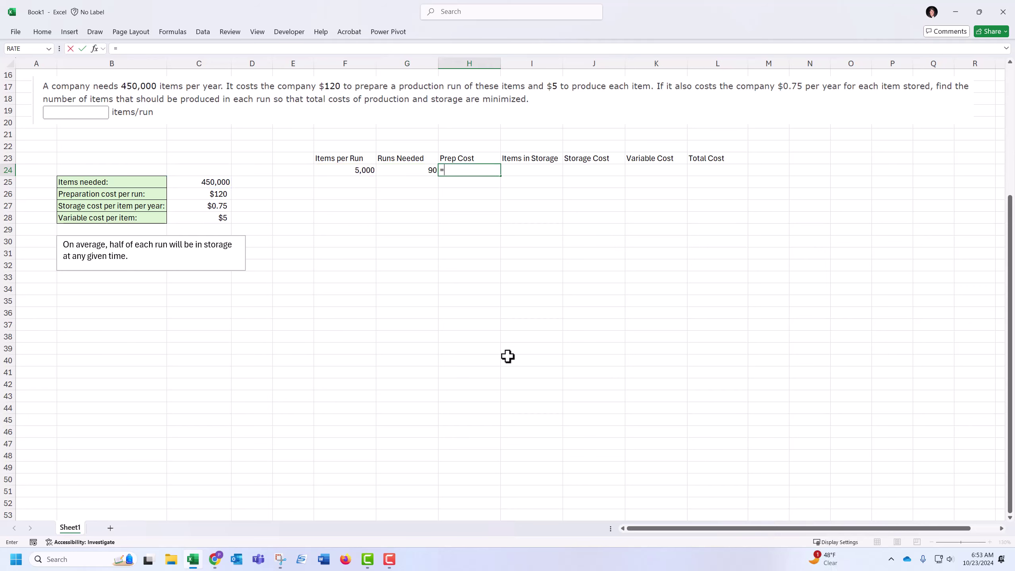
{"action": "key", "text": "Left"}
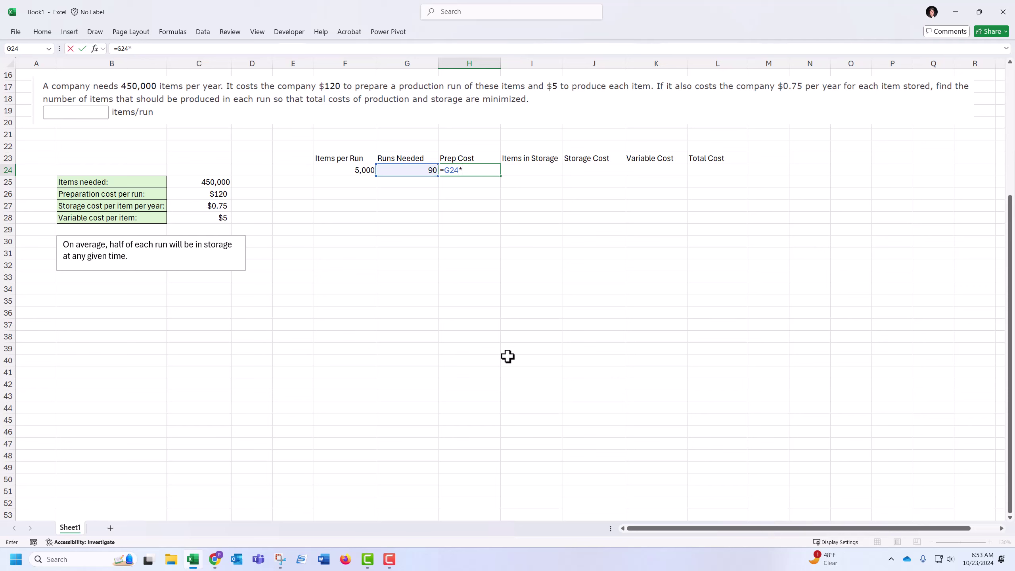
{"action": "type", "text": "*"}
{"action": "key", "text": "Left"}
{"action": "key", "text": "Left"}
{"action": "key", "text": "Left"}
{"action": "key", "text": "Left"}
{"action": "key", "text": "Left"}
{"action": "key", "text": "Down"}
{"action": "key", "text": "Down"}
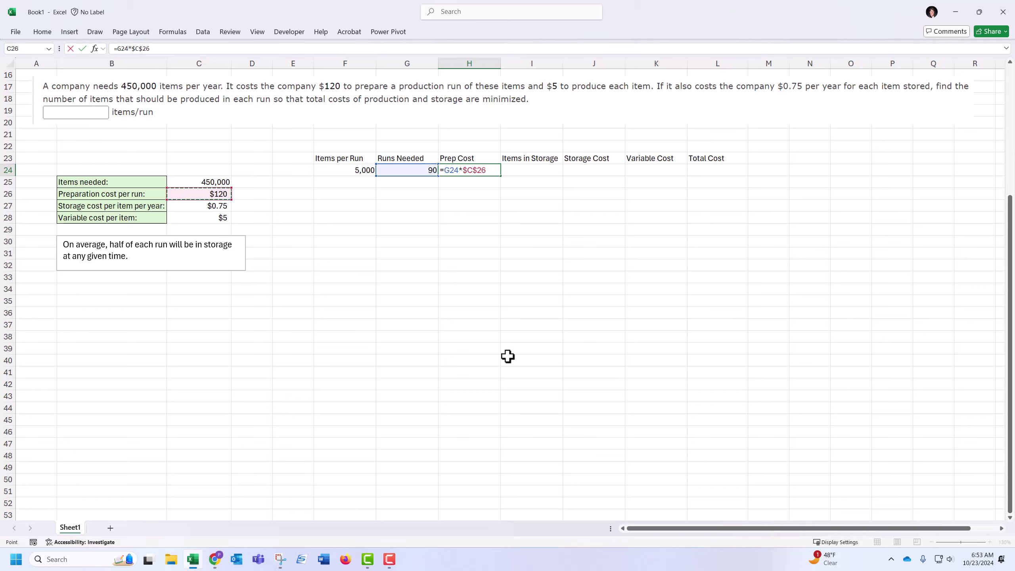
{"action": "key", "text": "Tab"}
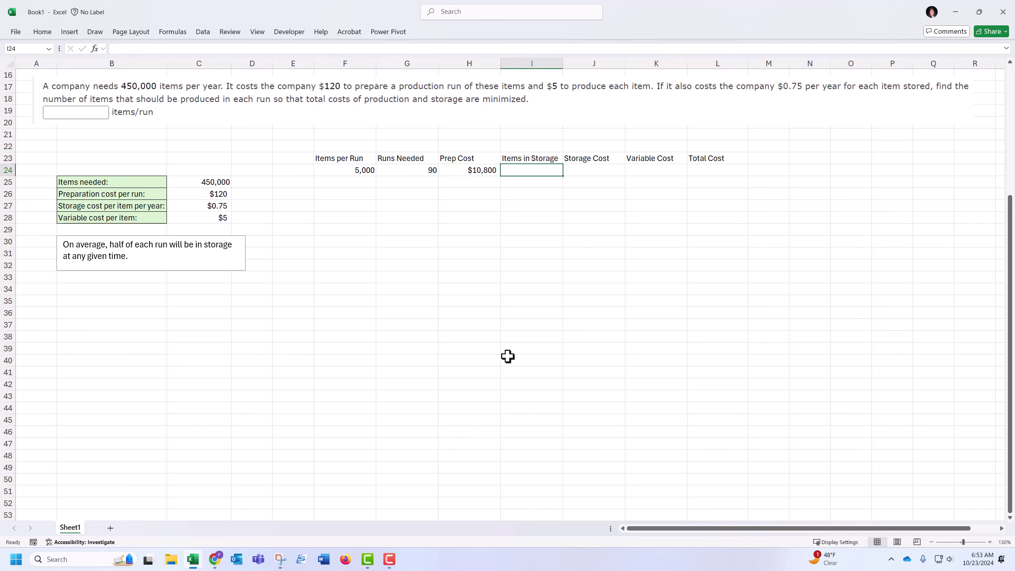
{"action": "type", "text": "="}
{"action": "key", "text": "Left"}
{"action": "key", "text": "Left"}
{"action": "key", "text": "Left"}
{"action": "type", "text": "/"}
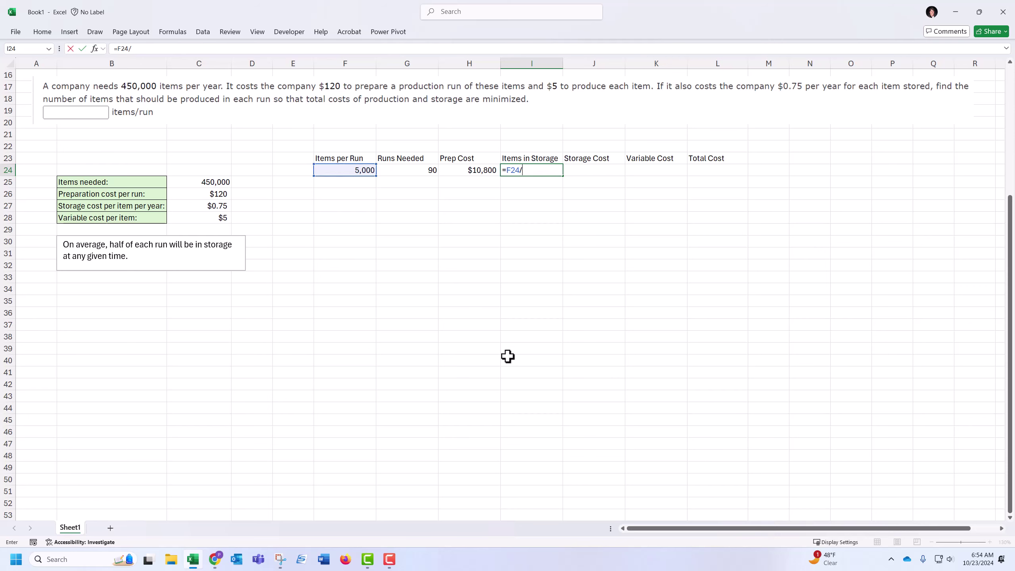
{"action": "type", "text": "2"}
{"action": "key", "text": "Tab"}
- Add Storage Cost =I24*$C$27 in J24, showing $1,875.00
{"action": "type", "text": "="}
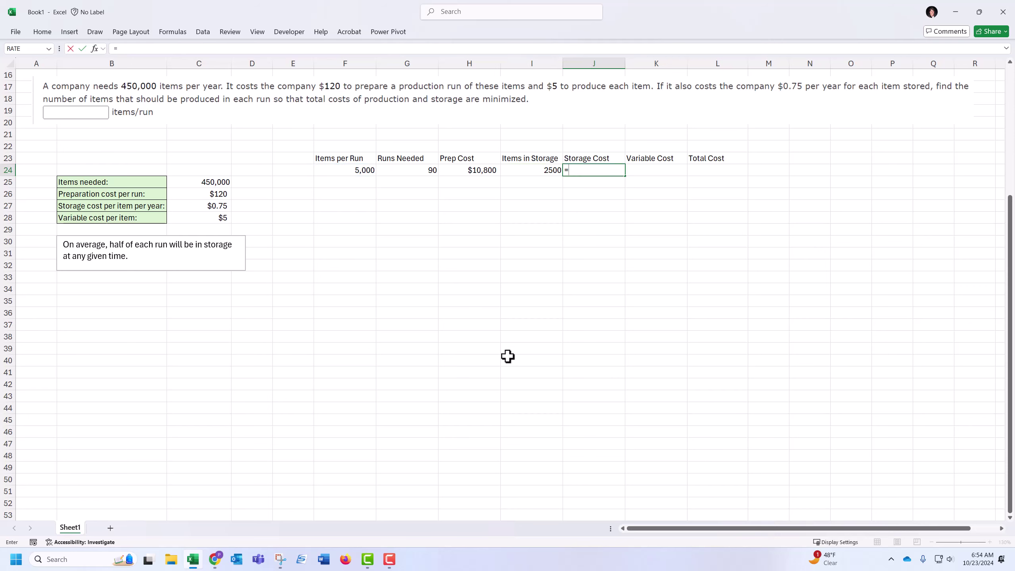
{"action": "key", "text": "Left"}
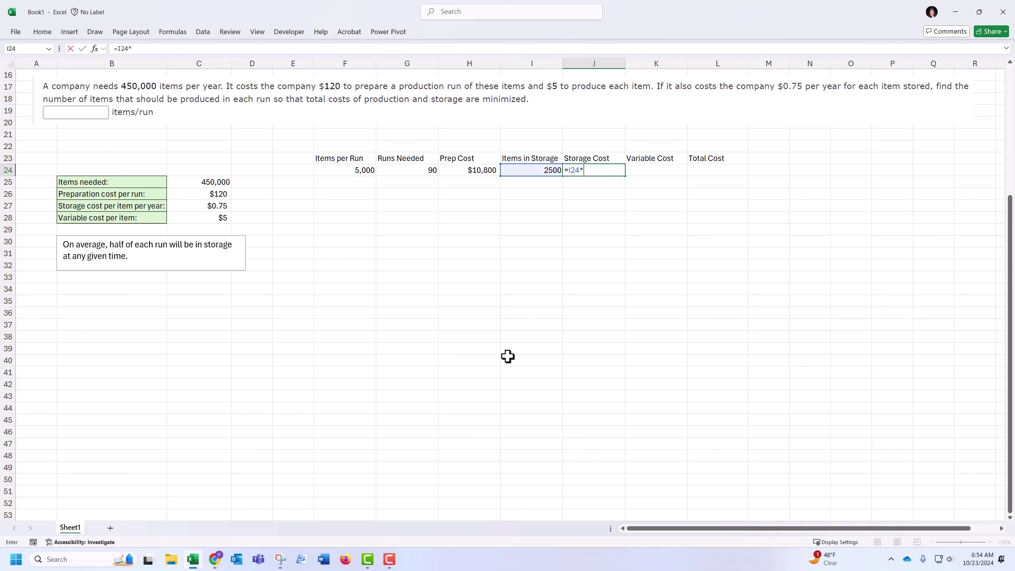
{"action": "type", "text": "*"}
{"action": "key", "text": "Left"}
{"action": "key", "text": "Left"}
{"action": "key", "text": "Left"}
{"action": "key", "text": "Left"}
{"action": "key", "text": "Left"}
{"action": "key", "text": "Left"}
{"action": "key", "text": "Left"}
{"action": "key", "text": "Right"}
{"action": "key", "text": "Down"}
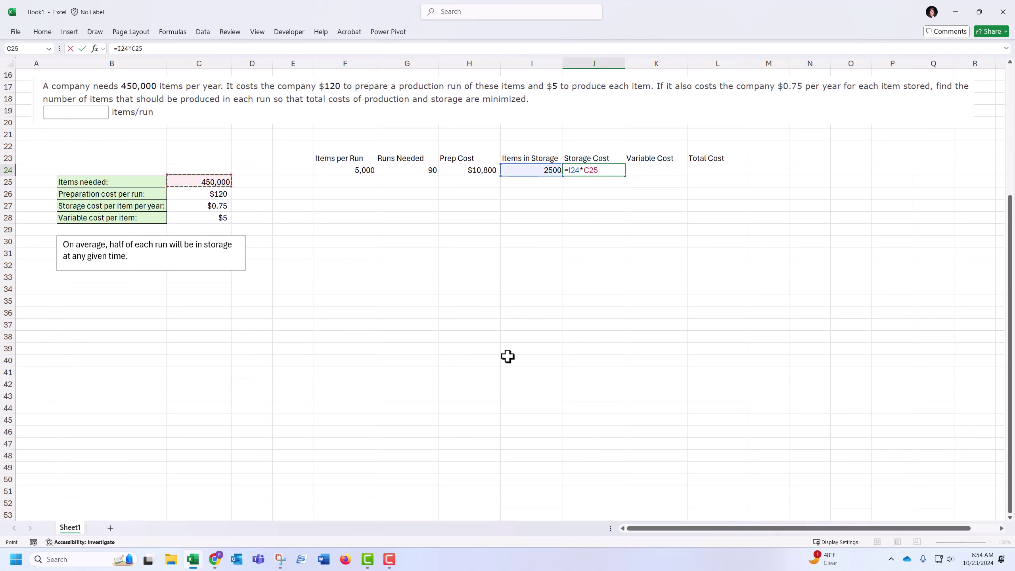
{"action": "key", "text": "Down"}
{"action": "key", "text": "Down"}
{"action": "key", "text": "F4"}
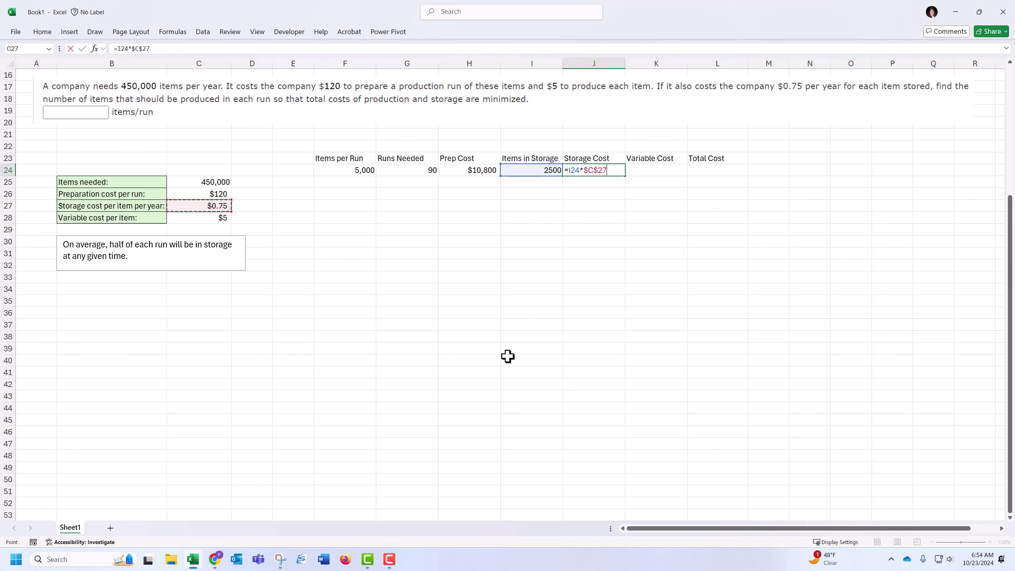
{"action": "key", "text": "Tab"}
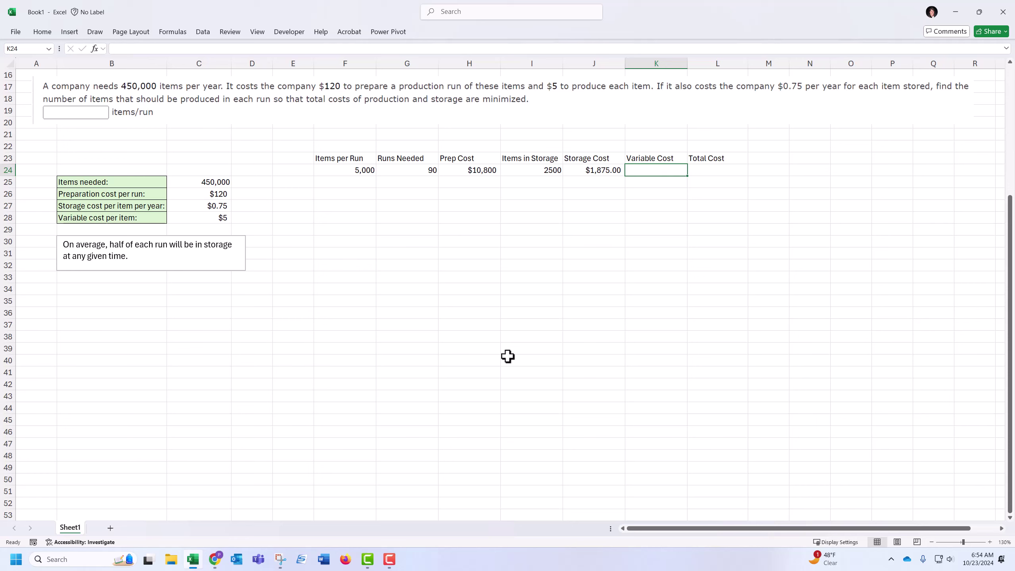
- Enter the Variable Cost formula =$C$28*C25 in K24, giving $2,250,000
{"action": "type", "text": "="}
{"action": "key", "text": "Left"}
{"action": "key", "text": "Left"}
{"action": "key", "text": "Left"}
{"action": "key", "text": "Left"}
{"action": "key", "text": "Left"}
{"action": "key", "text": "Left"}
{"action": "key", "text": "Left"}
{"action": "key", "text": "Left"}
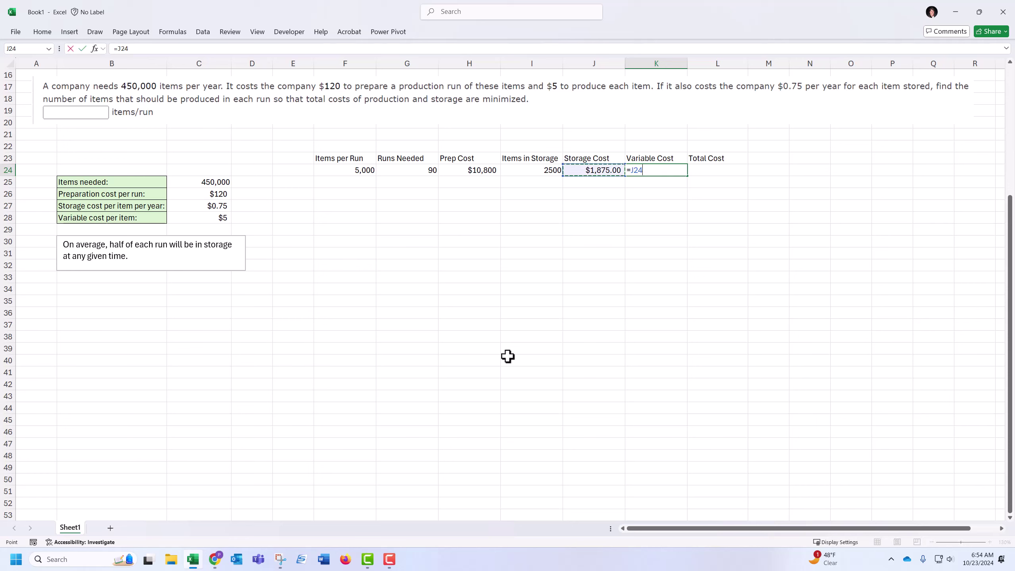
{"action": "key", "text": "Down"}
{"action": "key", "text": "Down"}
{"action": "key", "text": "Down"}
{"action": "key", "text": "Down"}
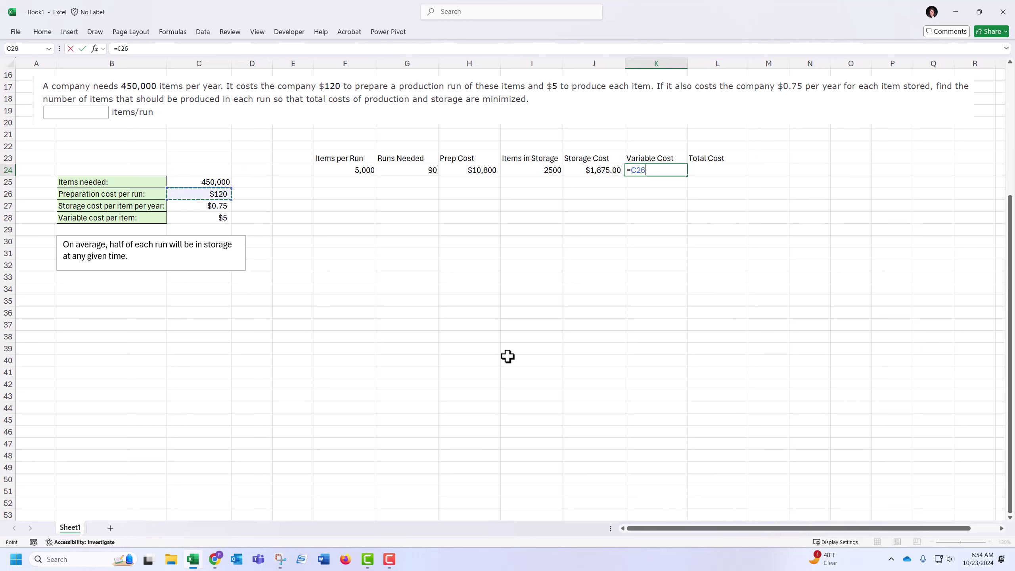
{"action": "key", "text": "F4"}
{"action": "type", "text": "*"}
{"action": "key", "text": "Left"}
{"action": "key", "text": "Left"}
{"action": "key", "text": "Left"}
{"action": "key", "text": "Left"}
{"action": "key", "text": "Left"}
{"action": "key", "text": "Left"}
{"action": "key", "text": "Left"}
{"action": "key", "text": "Left"}
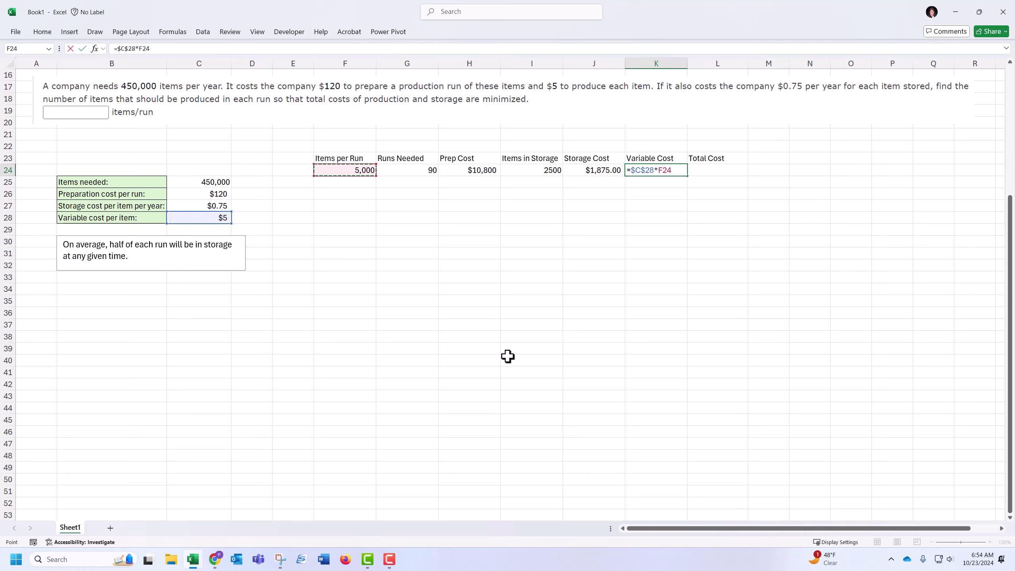
{"action": "key", "text": "Down"}
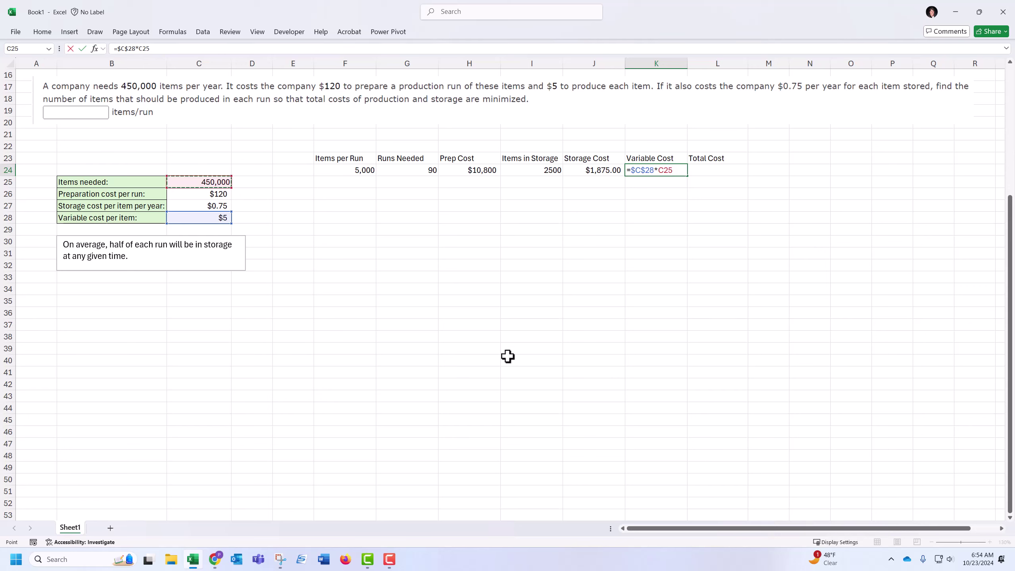
{"action": "key", "text": "Return"}
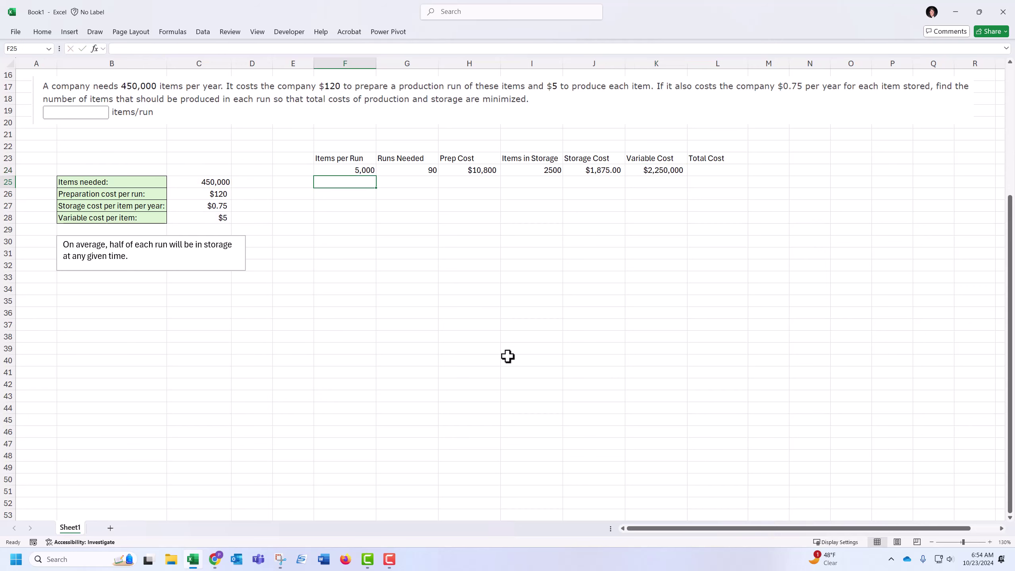
- Enter Total Cost =K24+J24+H24 in L24, giving $2,262,675.00
{"action": "left_click", "coordinate": [664, 170]}
{"action": "left_click", "coordinate": [708, 170]}
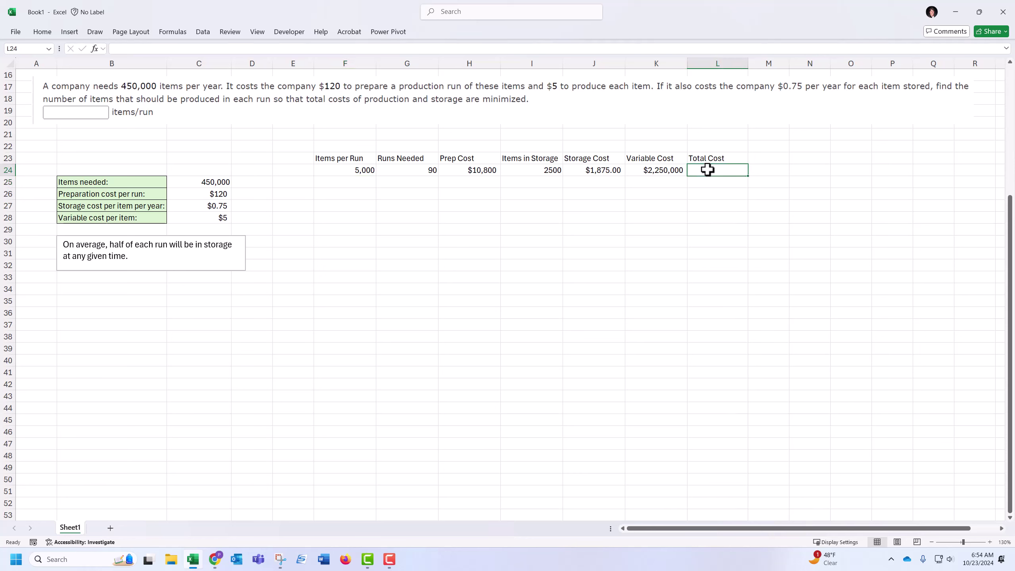
{"action": "type", "text": "="}
{"action": "left_click", "coordinate": [646, 170]}
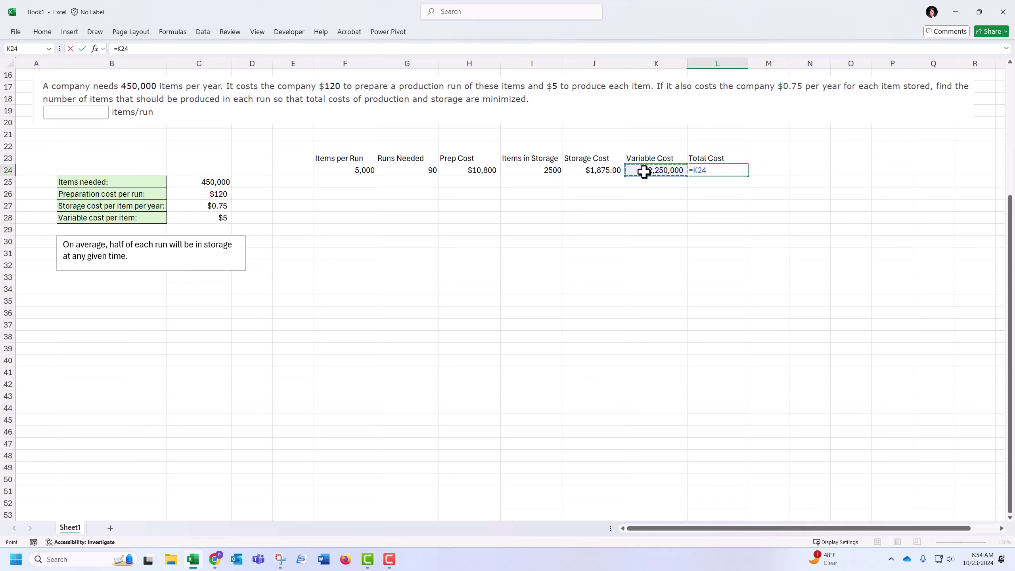
{"action": "type", "text": "+"}
{"action": "left_click", "coordinate": [573, 172]}
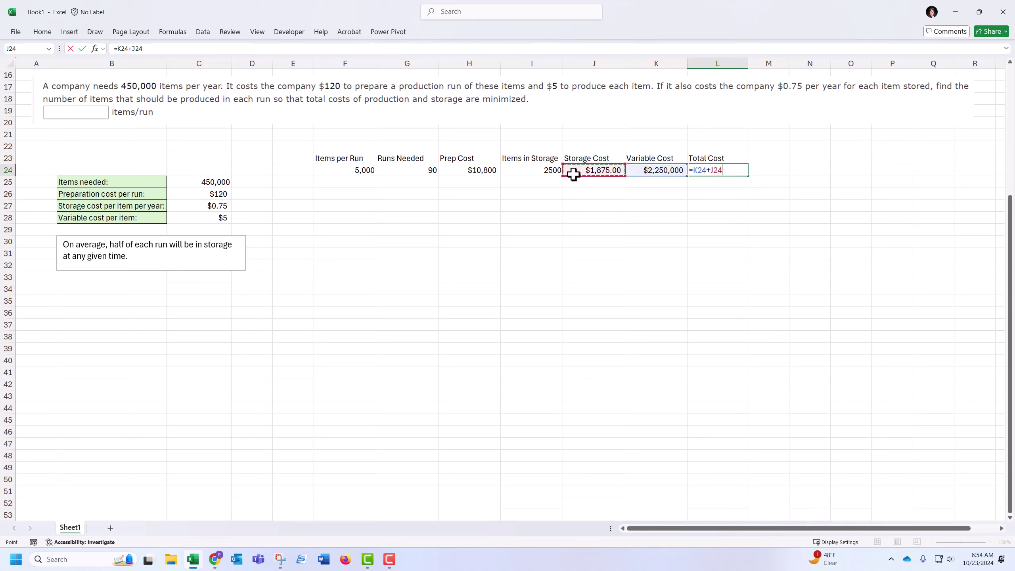
{"action": "type", "text": "+"}
{"action": "left_click", "coordinate": [470, 171]}
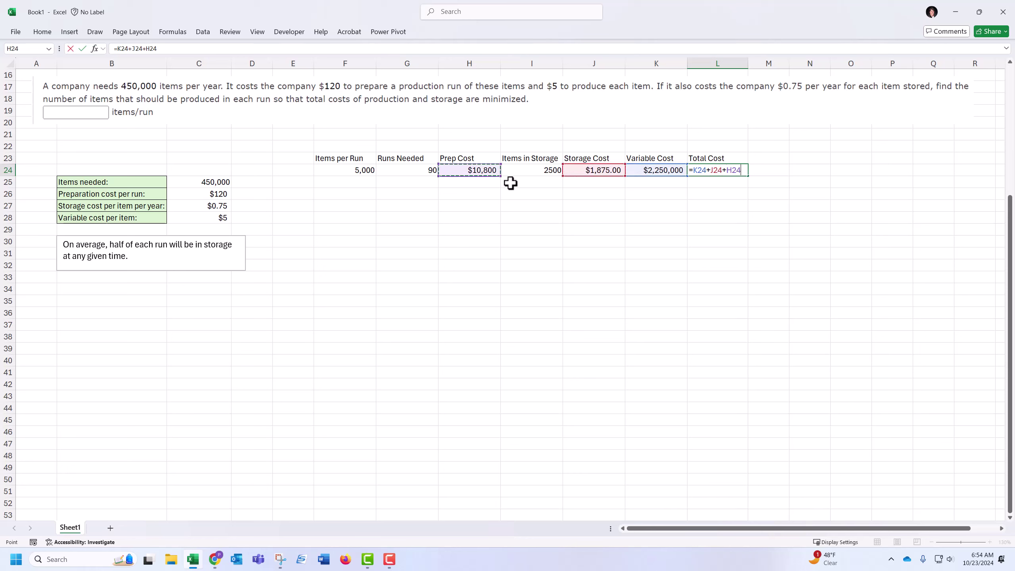
{"action": "key", "text": "Return"}
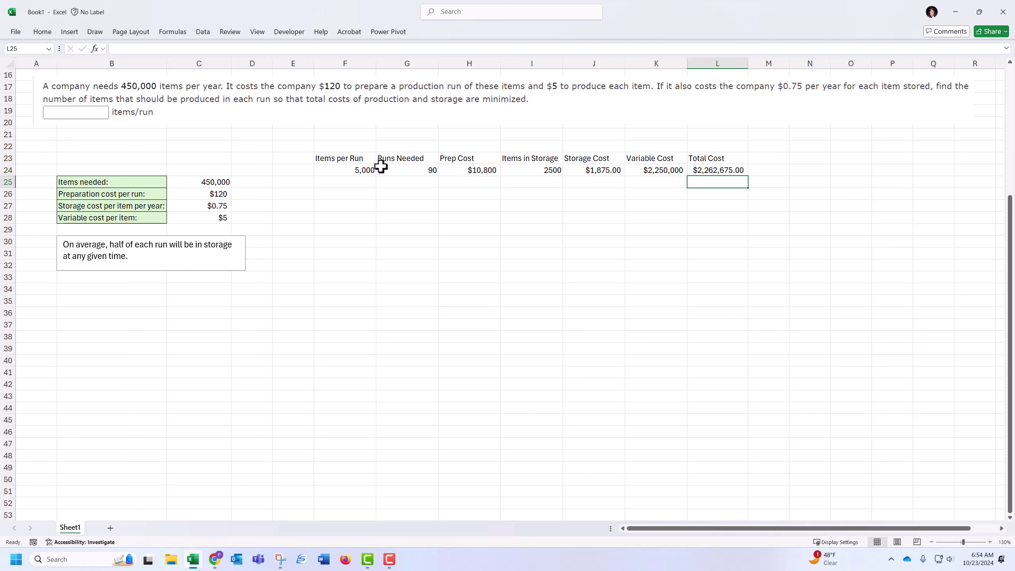
- Enter 10,000 in F25 and fill batch sizes down to 75,000 in row 38
{"action": "left_click", "coordinate": [360, 183]}
{"action": "type", "text": "10,"}
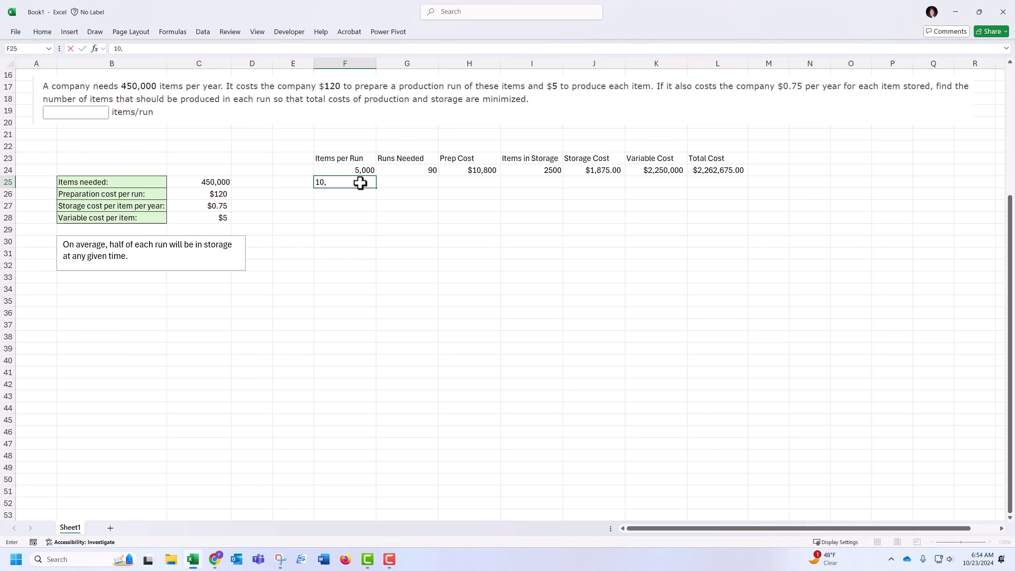
{"action": "type", "text": "00"}
{"action": "key", "text": "Return"}
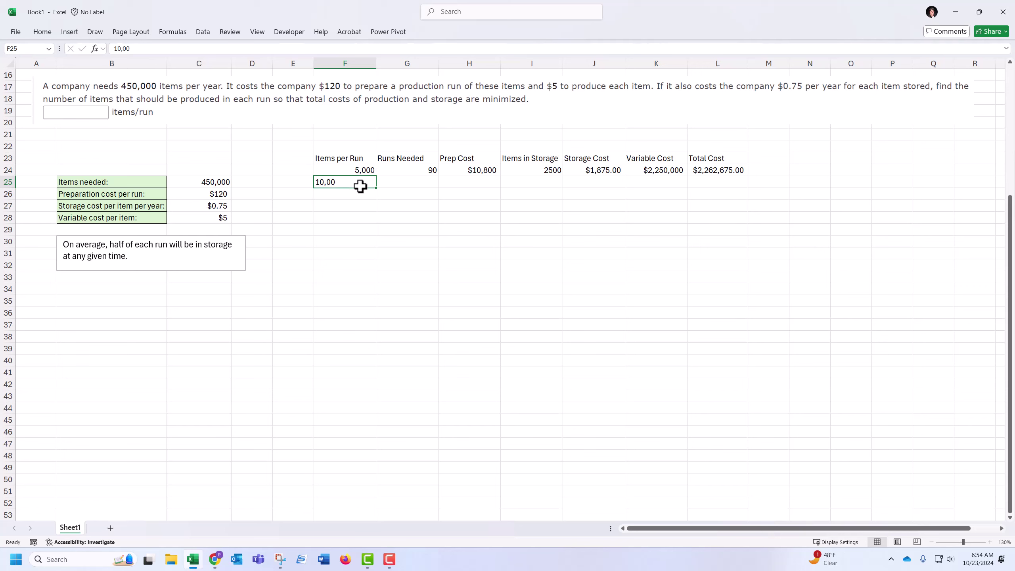
{"action": "left_click_drag", "start_coordinate": [359, 170], "coordinate": [387, 340]}
- Copy the G24:L24 cost formulas down through row 38
{"action": "left_click", "coordinate": [400, 171]}
{"action": "left_click_drag", "start_coordinate": [443, 171], "coordinate": [743, 172]}
{"action": "double_click", "coordinate": [750, 178]}
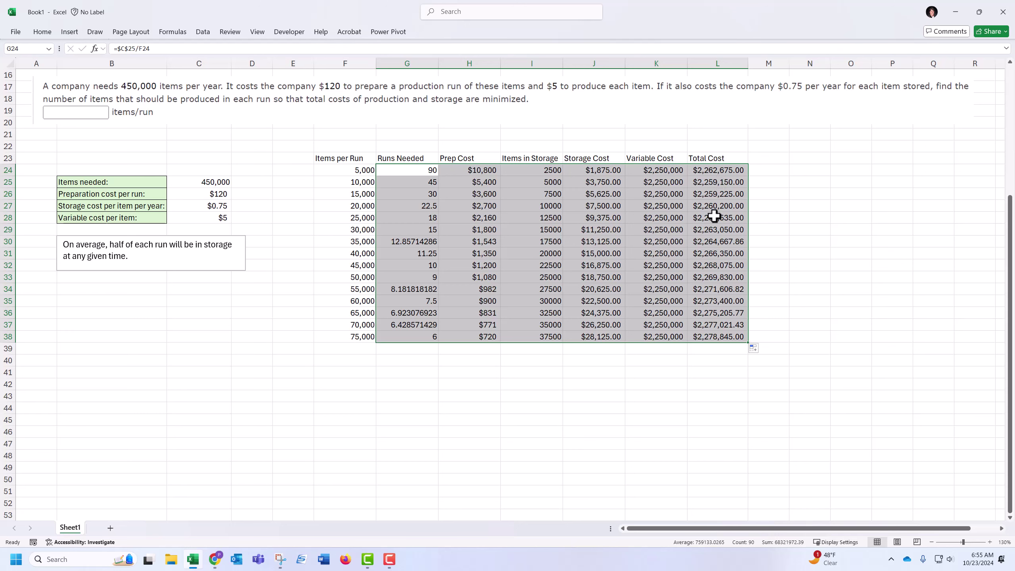
{"action": "left_click_drag", "start_coordinate": [655, 169], "coordinate": [664, 334]}
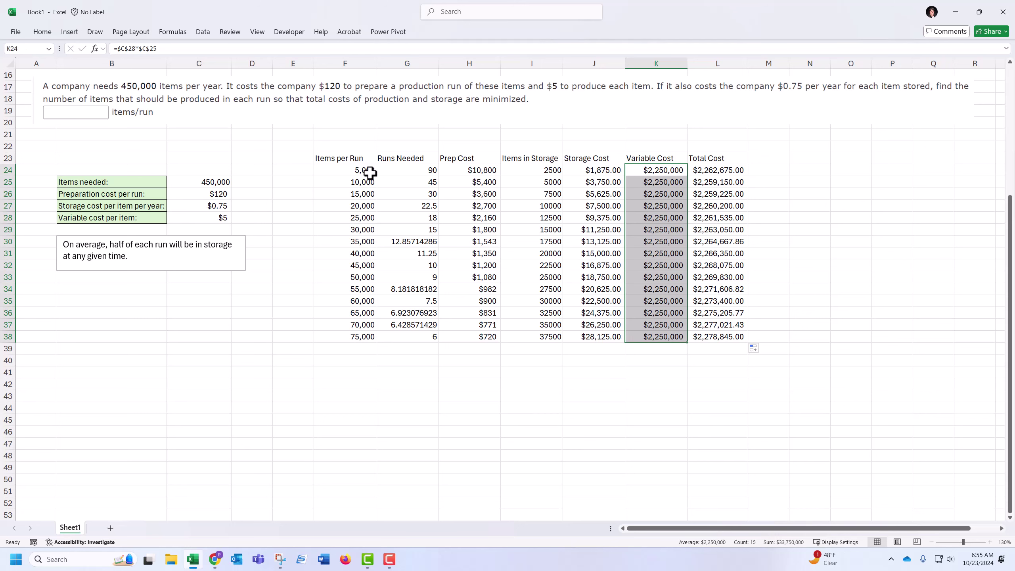
{"action": "left_click", "coordinate": [215, 185]}
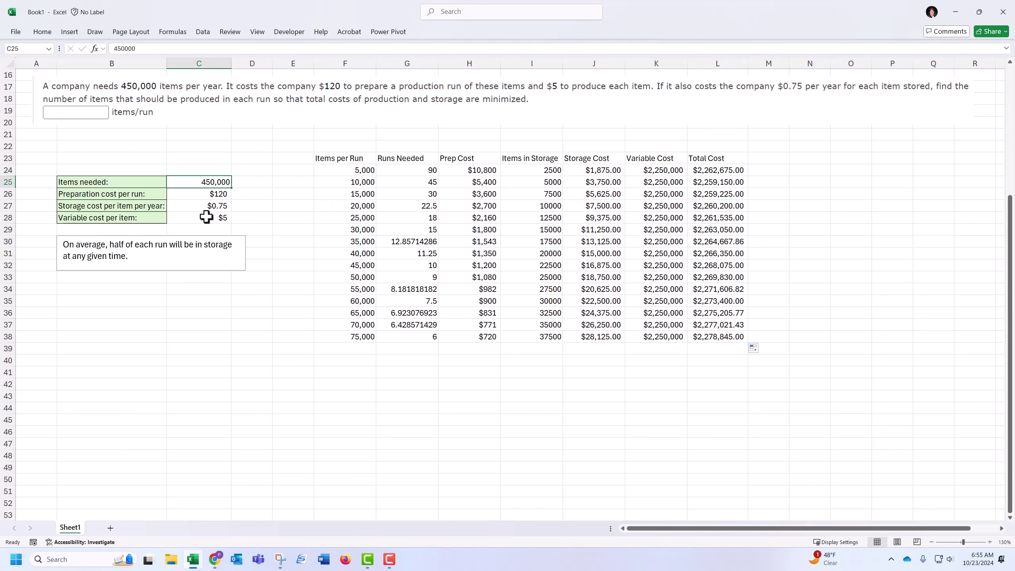
{"action": "left_click_drag", "start_coordinate": [647, 170], "coordinate": [649, 335]}
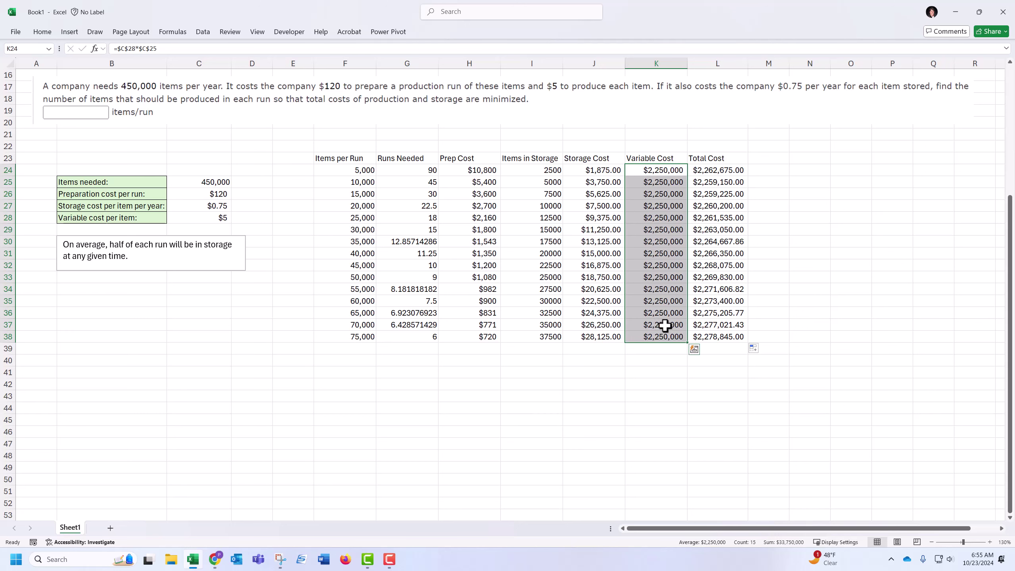
{"action": "left_click", "coordinate": [775, 158]}
- Add the 'cost of storage and prep' heading and =H24+J24 in M24, filled down to M38
{"action": "type", "text": "cost of st"}
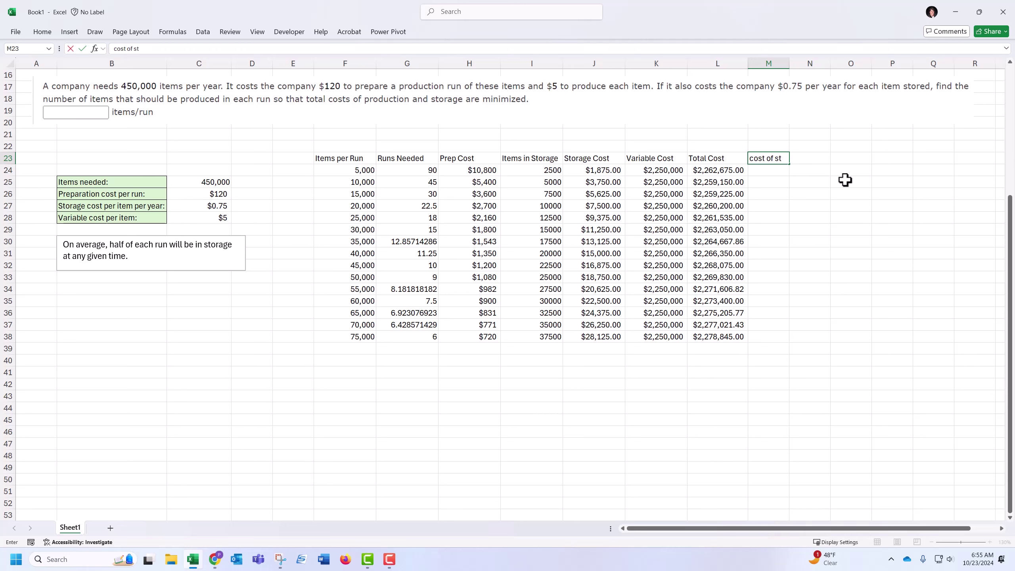
{"action": "type", "text": "orage and prep"}
{"action": "key", "text": "Return"}
{"action": "type", "text": "="}
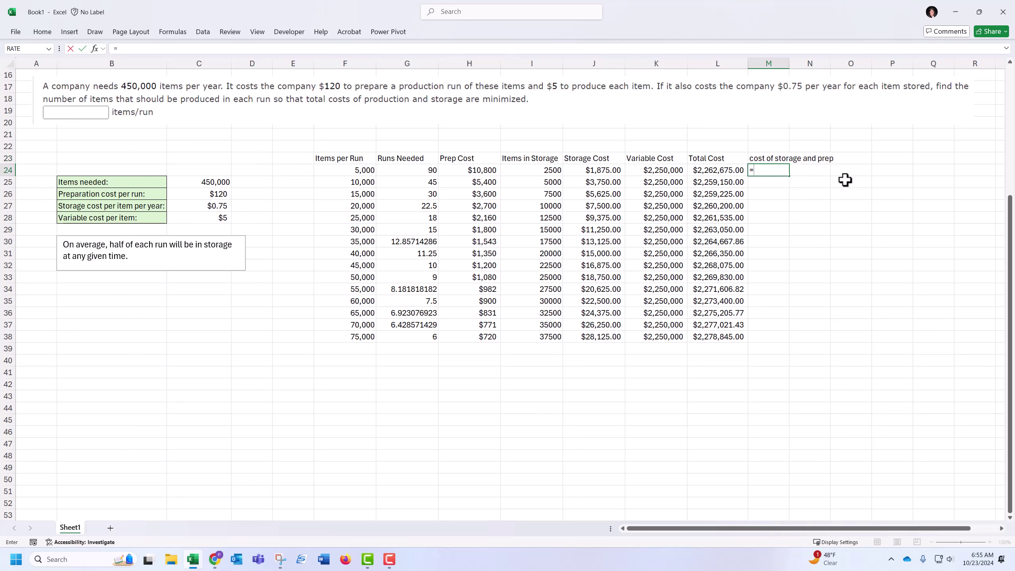
{"action": "left_click", "coordinate": [474, 171]}
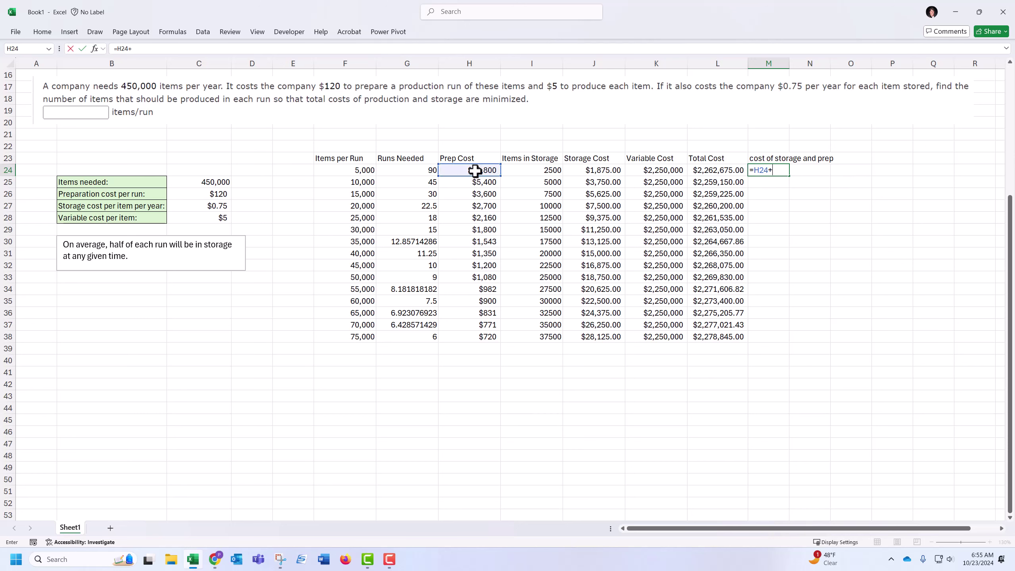
{"action": "type", "text": "+"}
{"action": "left_click", "coordinate": [597, 169]}
{"action": "key", "text": "Return"}
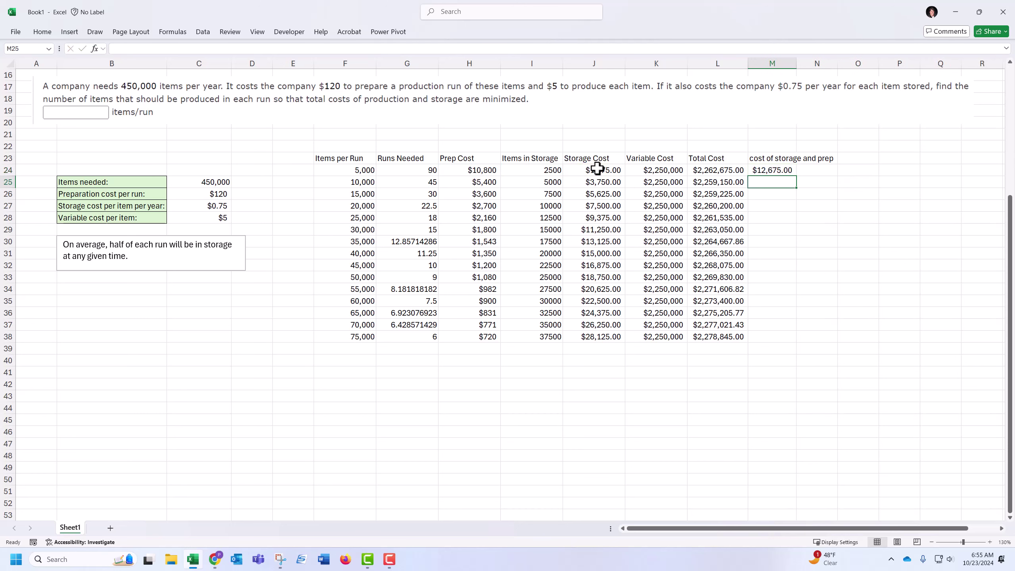
{"action": "left_click", "coordinate": [767, 170]}
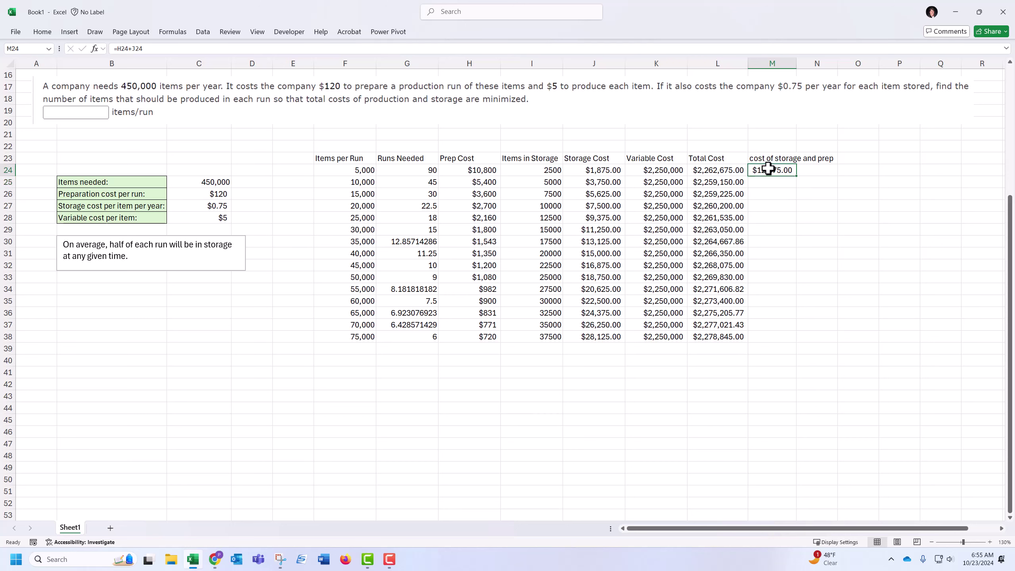
{"action": "double_click", "coordinate": [797, 176]}
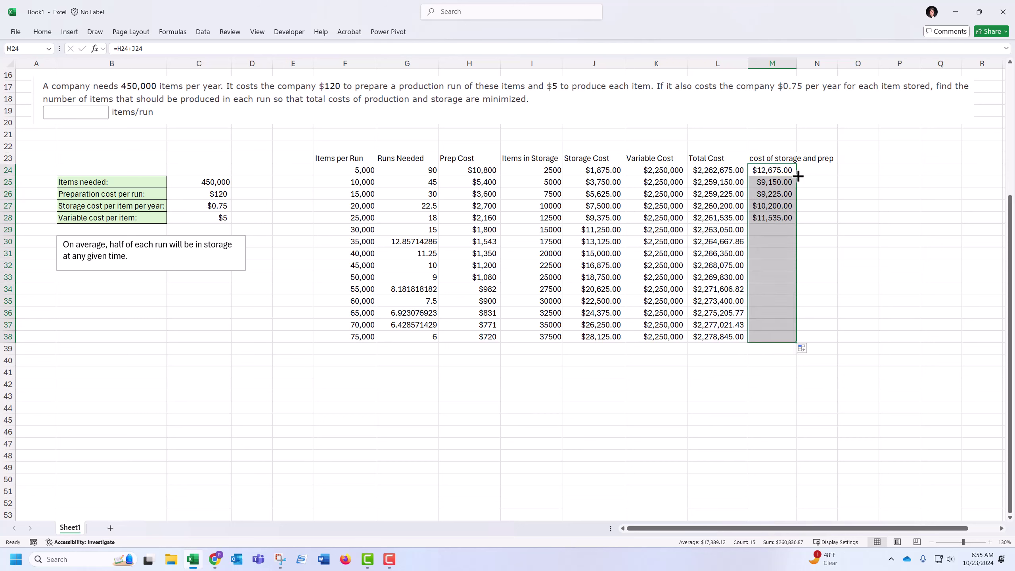
- Review the K24 and M column formulas and select the 75,000 row F38:M38
{"action": "left_click", "coordinate": [666, 170]}
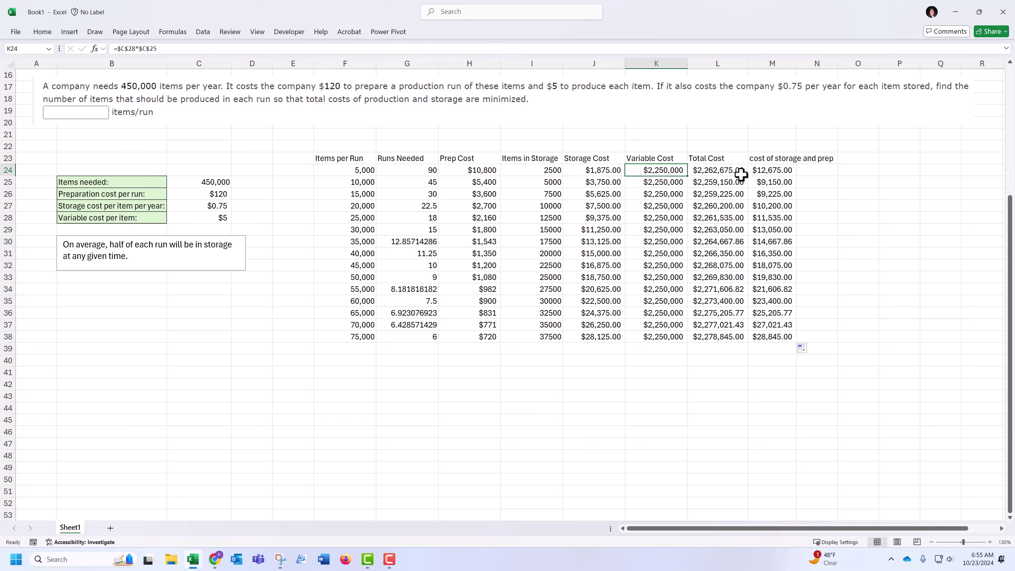
{"action": "left_click", "coordinate": [771, 170]}
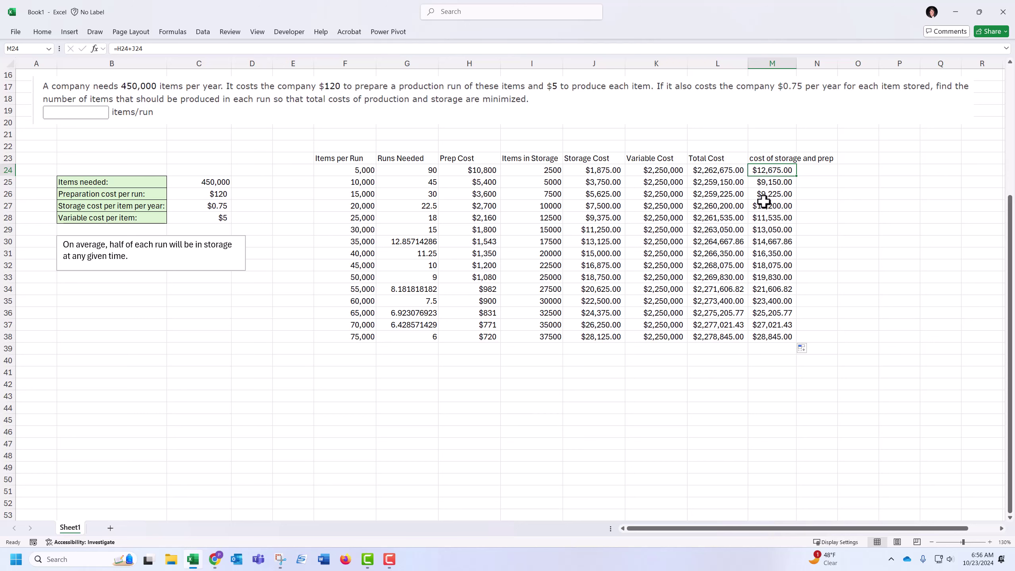
{"action": "left_click_drag", "start_coordinate": [770, 170], "coordinate": [775, 318]}
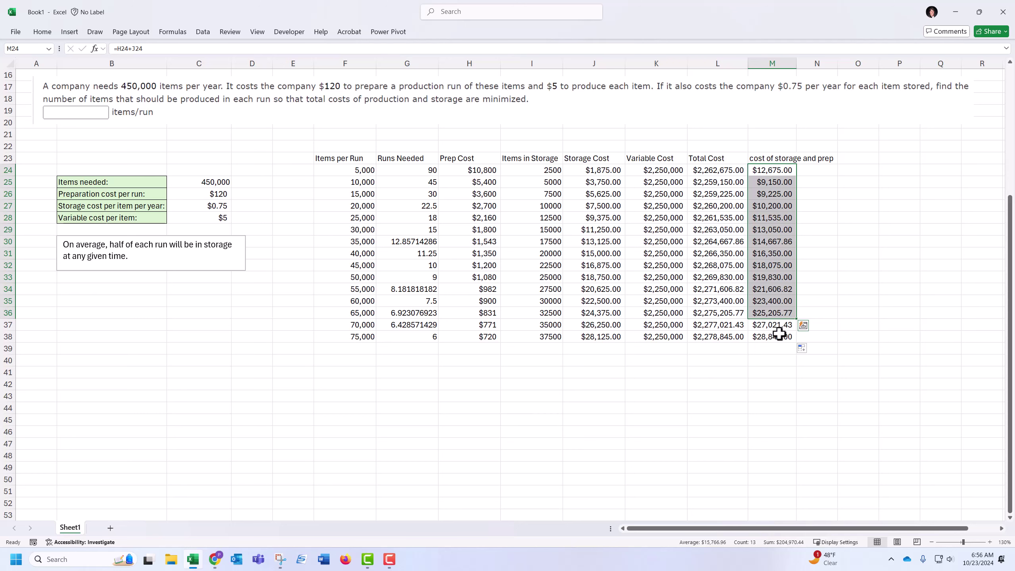
{"action": "left_click", "coordinate": [783, 229]}
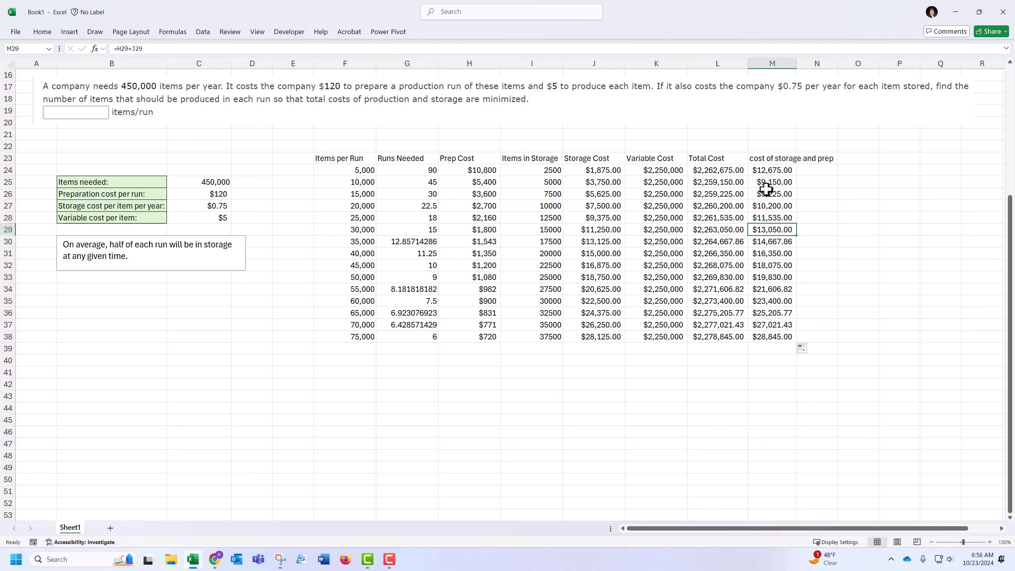
{"action": "left_click_drag", "start_coordinate": [771, 170], "coordinate": [770, 195]}
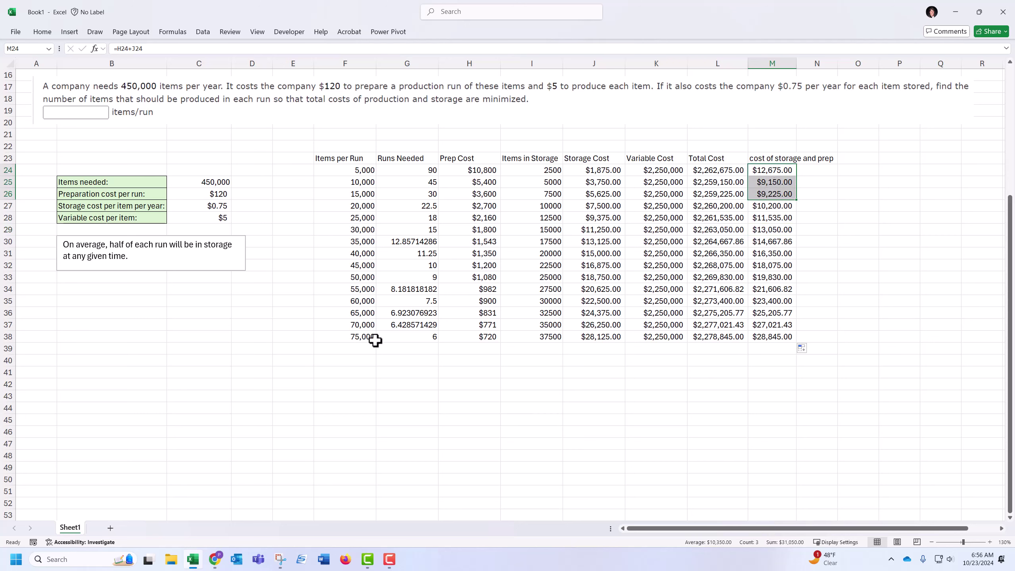
{"action": "left_click_drag", "start_coordinate": [361, 336], "coordinate": [770, 335]}
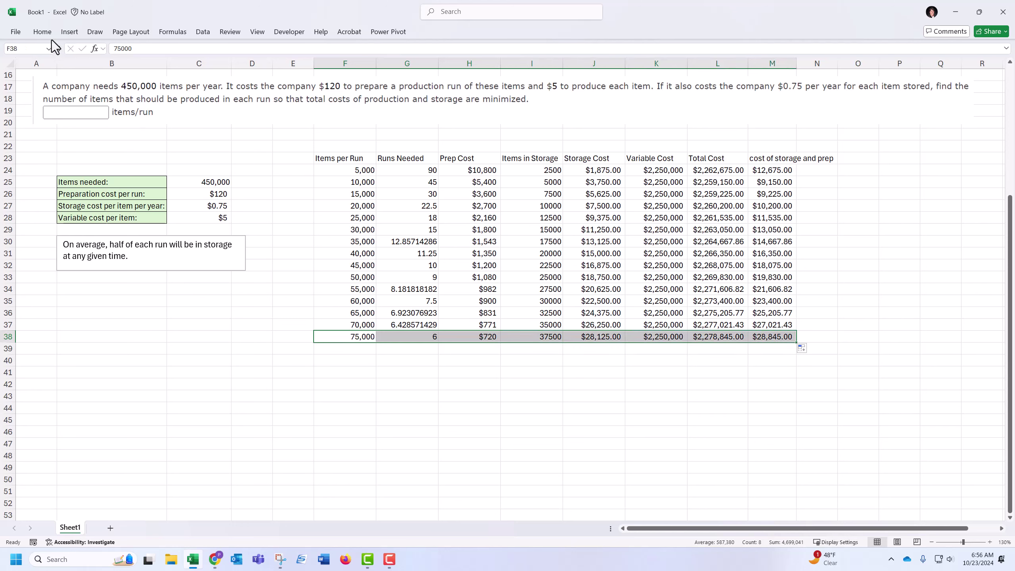
- Run Solver to minimize M38 by changing F38; it fails, leaving #DIV/0! in row 38
{"action": "left_click", "coordinate": [42, 32]}
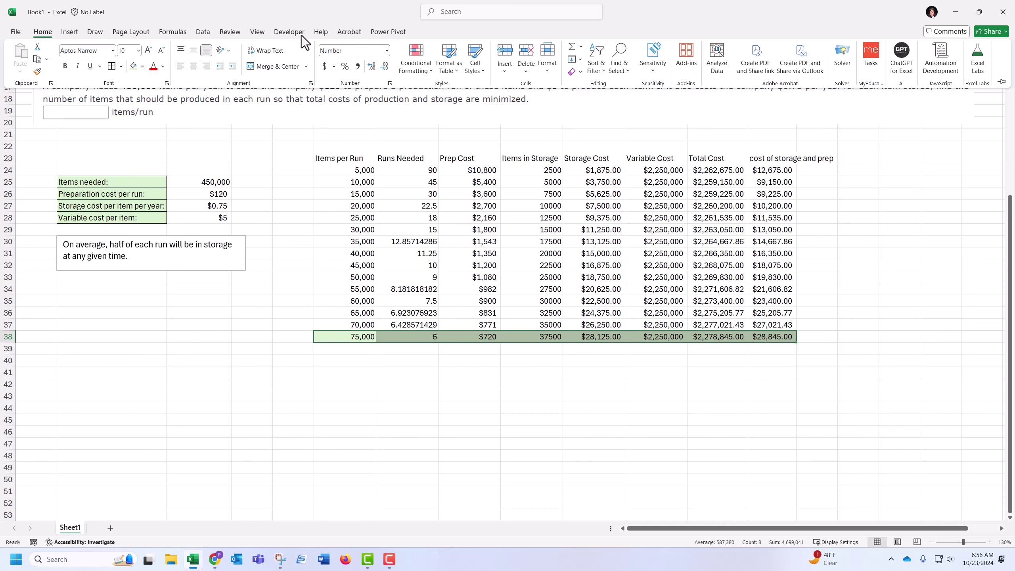
{"action": "left_click", "coordinate": [202, 32]}
{"action": "left_click", "coordinate": [955, 53]}
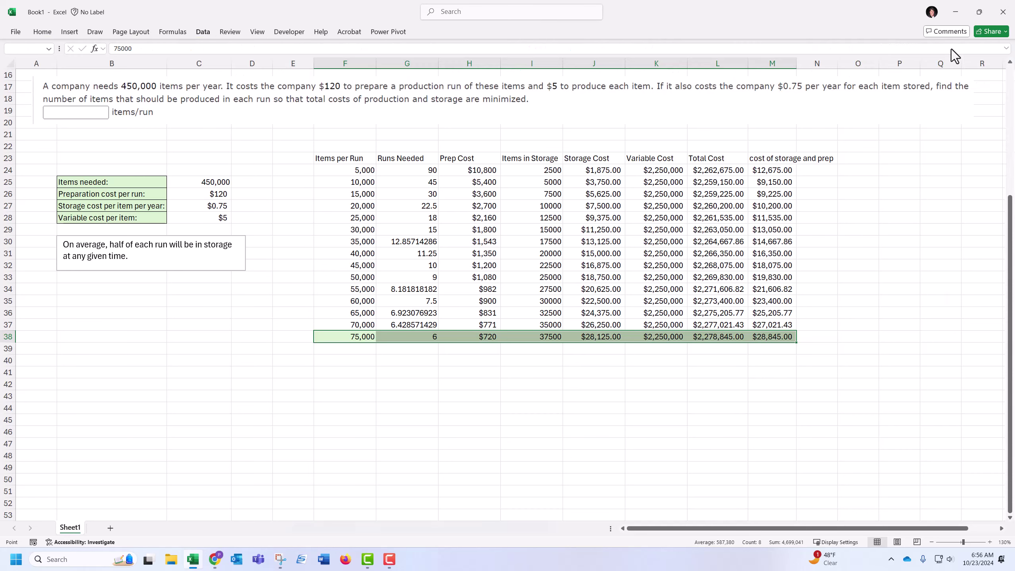
{"action": "left_click_drag", "start_coordinate": [790, 68], "coordinate": [152, 254]}
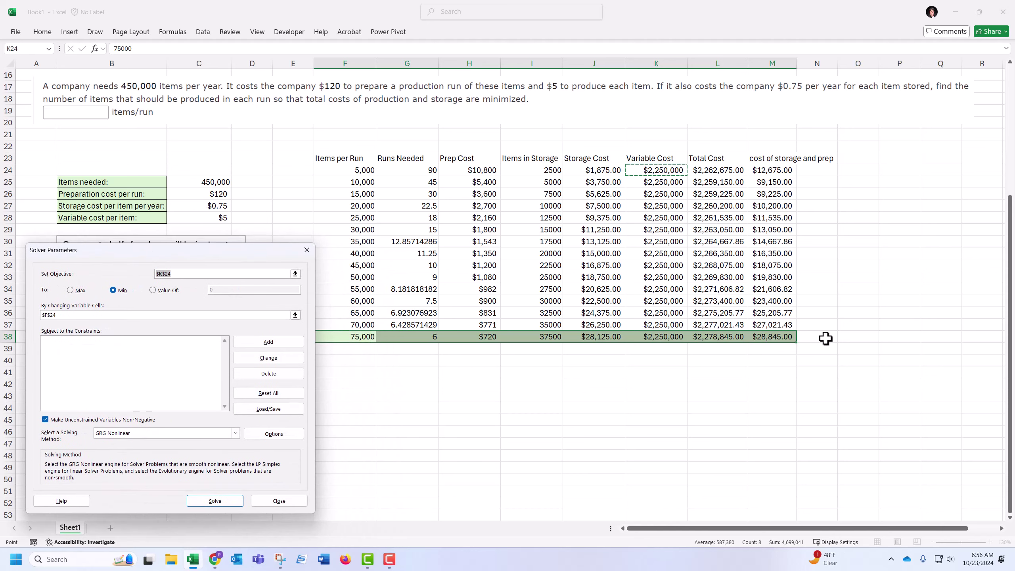
{"action": "left_click", "coordinate": [779, 337]}
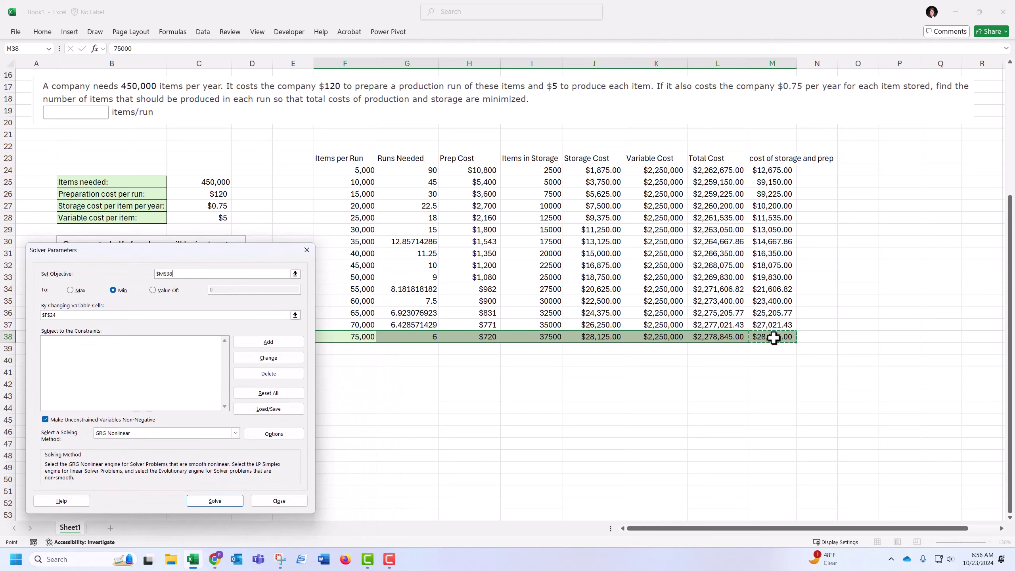
{"action": "left_click", "coordinate": [113, 290]}
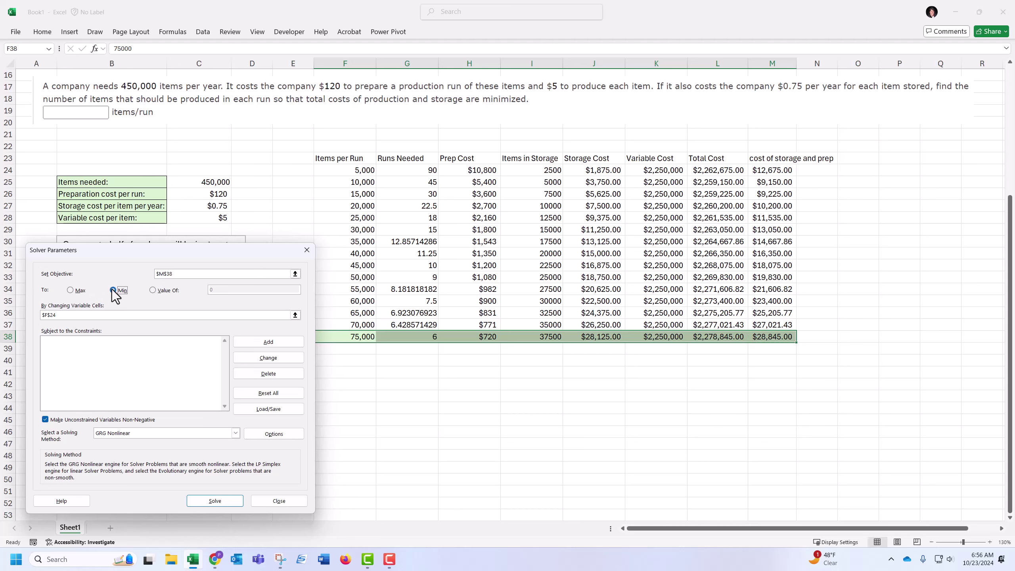
{"action": "left_click", "coordinate": [63, 315]}
{"action": "left_click", "coordinate": [355, 337]}
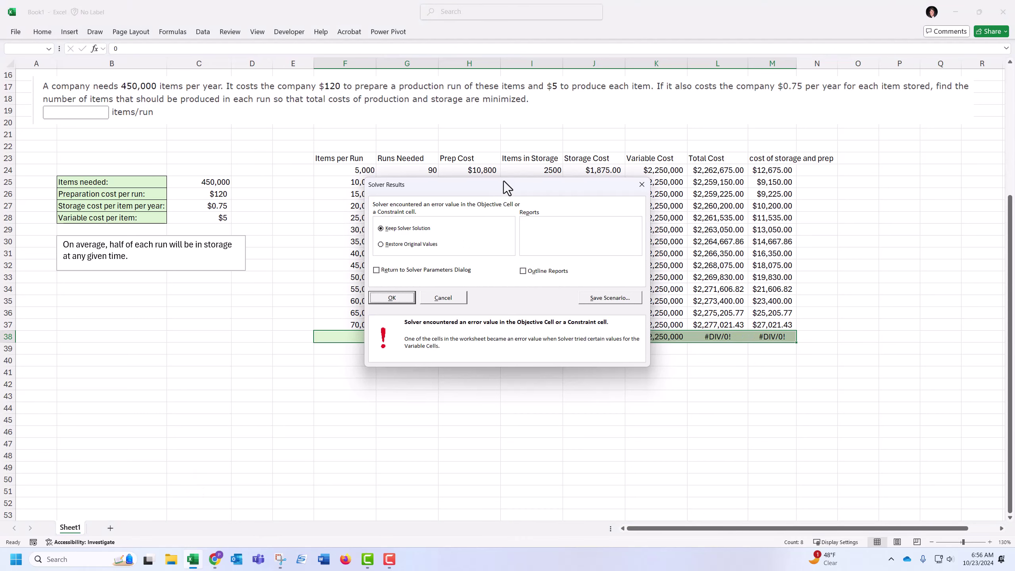
{"action": "left_click_drag", "start_coordinate": [503, 181], "coordinate": [168, 267]}
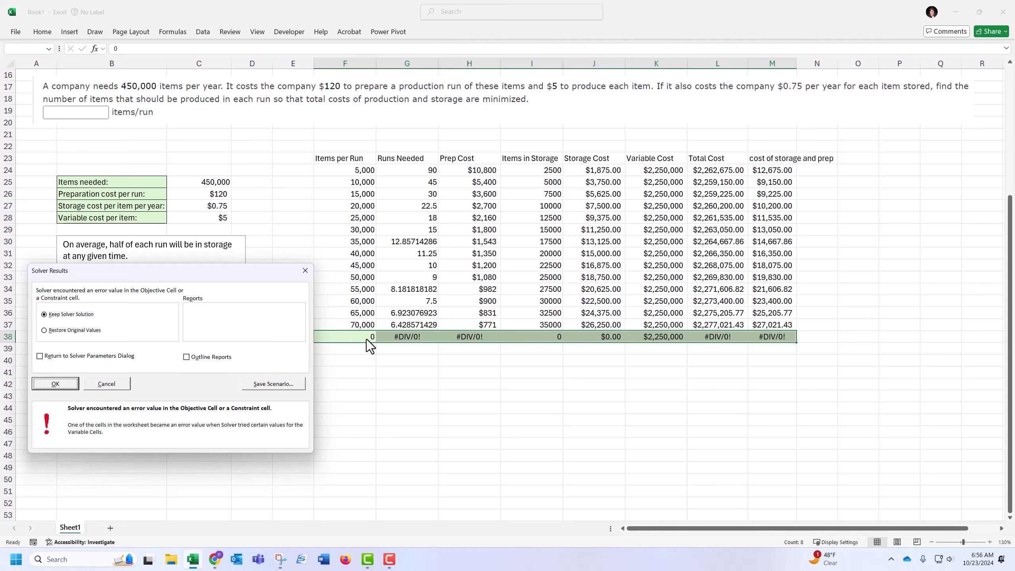
- Dismiss the failed Solver result and restore 75,000 in F38
{"action": "left_click", "coordinate": [56, 384]}
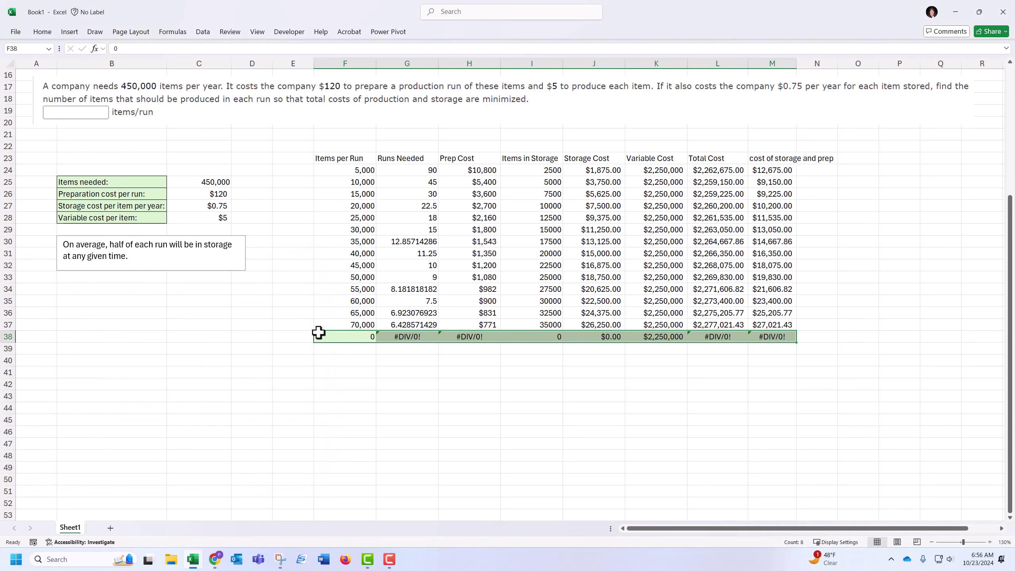
{"action": "left_click", "coordinate": [345, 337]}
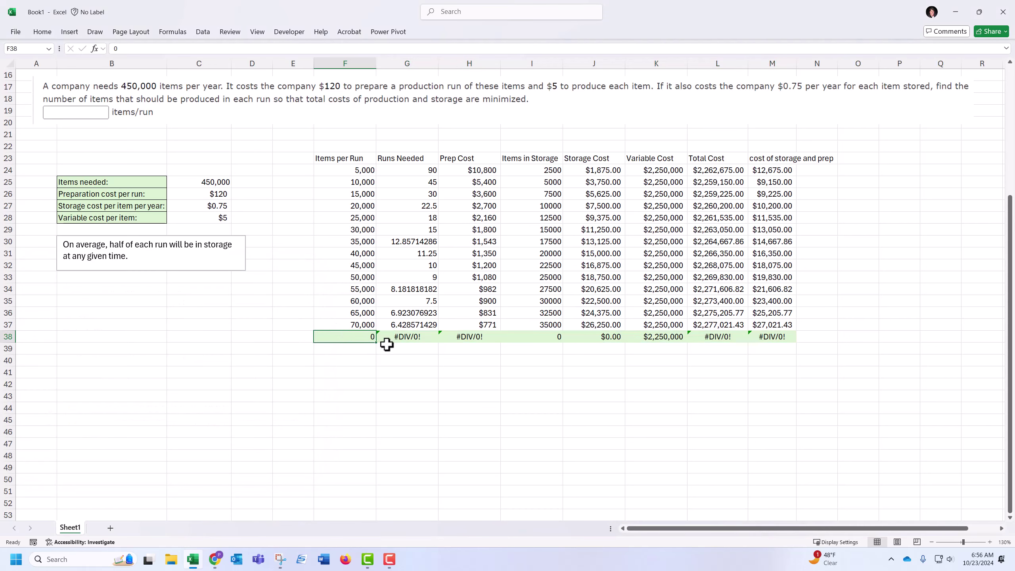
{"action": "type", "text": "75,000"}
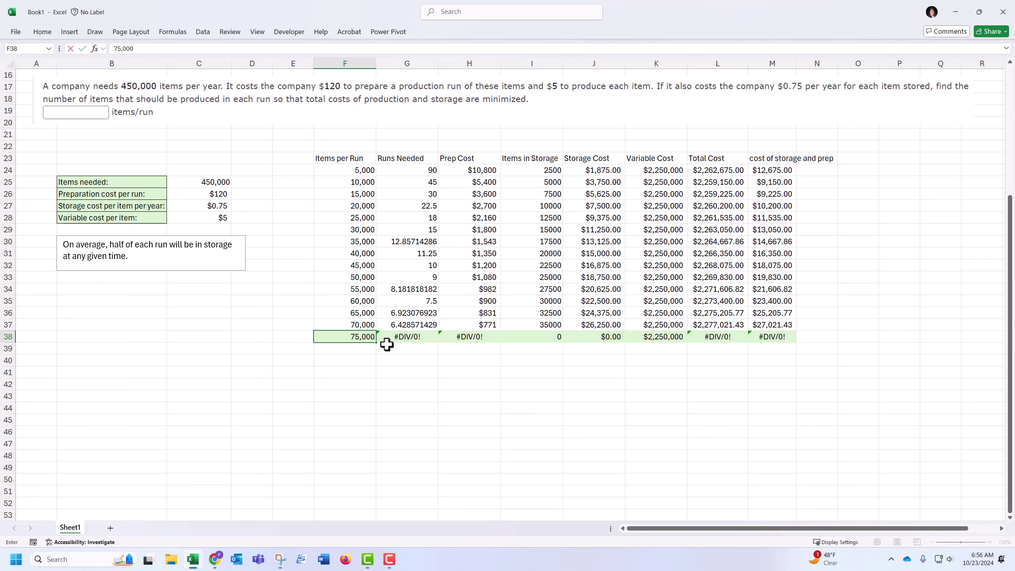
{"action": "key", "text": "Return"}
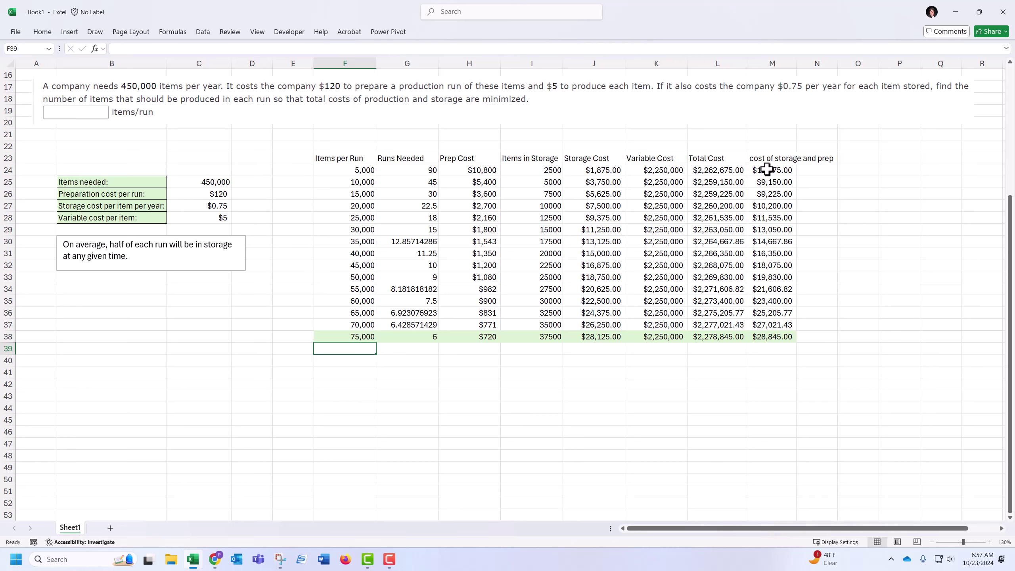
- Insert a scatter chart of F23:F38 against M23:M38 and place it beside the table
{"action": "left_click_drag", "start_coordinate": [767, 170], "coordinate": [765, 204]}
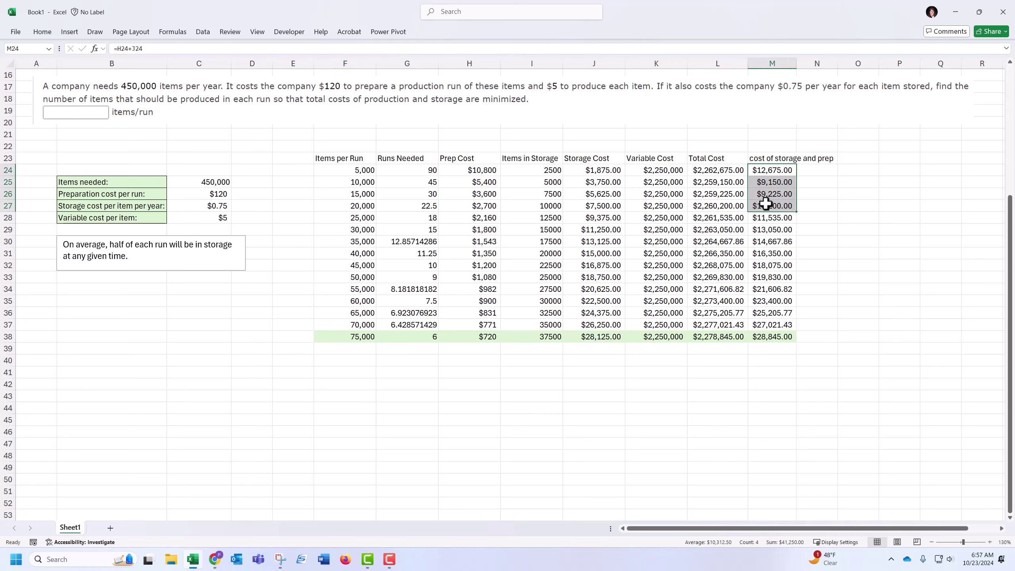
{"action": "left_click", "coordinate": [347, 165]}
{"action": "left_click_drag", "start_coordinate": [345, 159], "coordinate": [345, 336]}
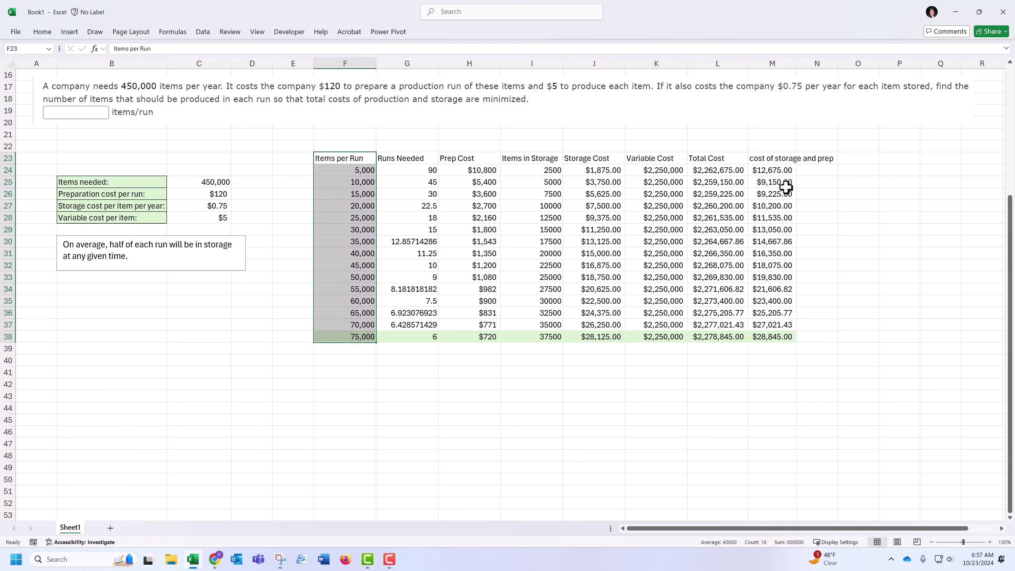
{"action": "left_click_drag", "start_coordinate": [771, 159], "coordinate": [769, 333]}
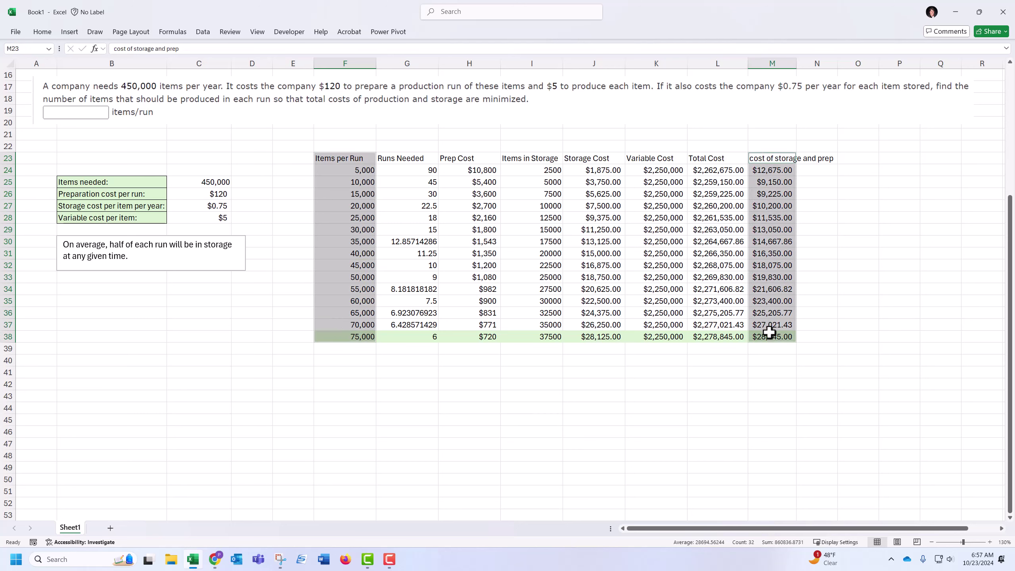
{"action": "left_click", "coordinate": [69, 31]}
{"action": "left_click", "coordinate": [339, 71]}
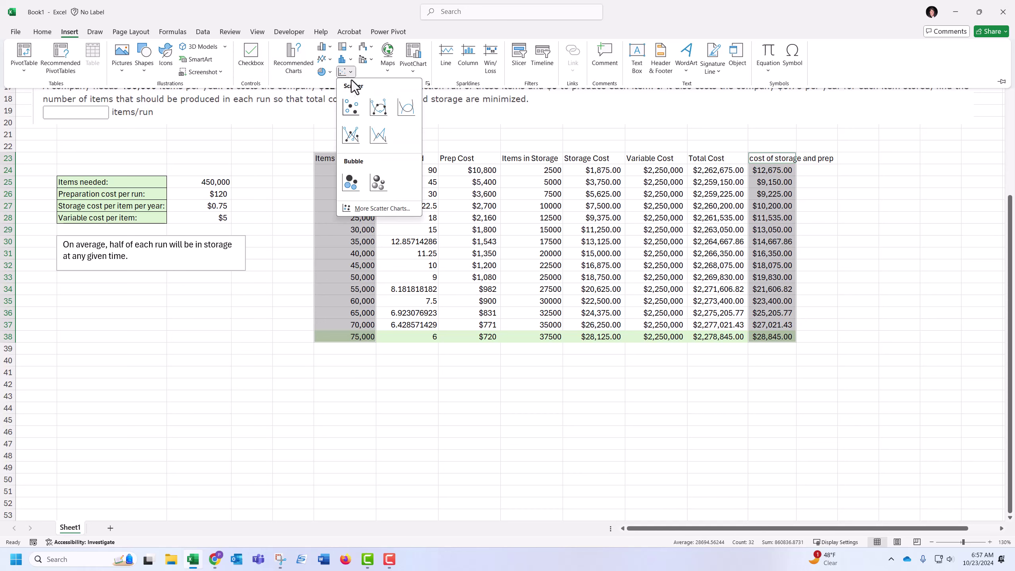
{"action": "left_click", "coordinate": [348, 108]}
{"action": "left_click_drag", "start_coordinate": [418, 209], "coordinate": [695, 242]}
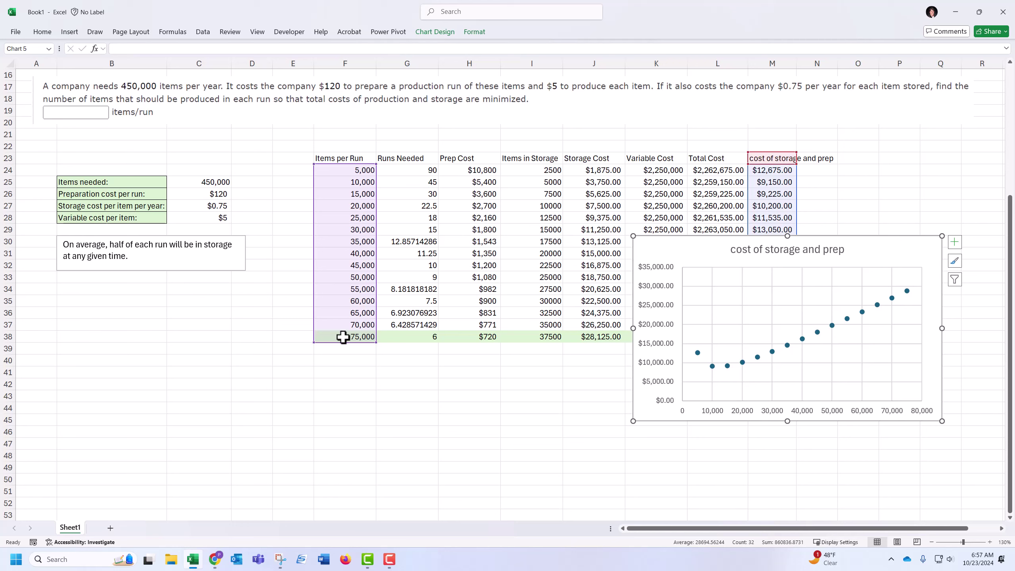
{"action": "left_click_drag", "start_coordinate": [752, 245], "coordinate": [881, 294]}
- Put 10,000 in F38 as Solver's starting batch size
{"action": "key", "text": "ctrl+z"}
{"action": "key", "text": "ctrl+z"}
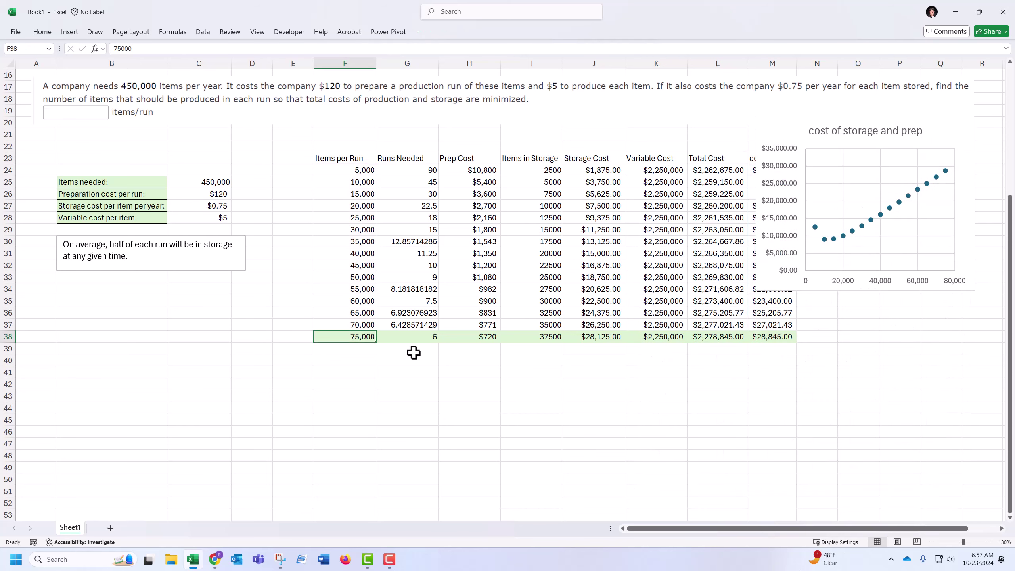
{"action": "type", "text": "10"}
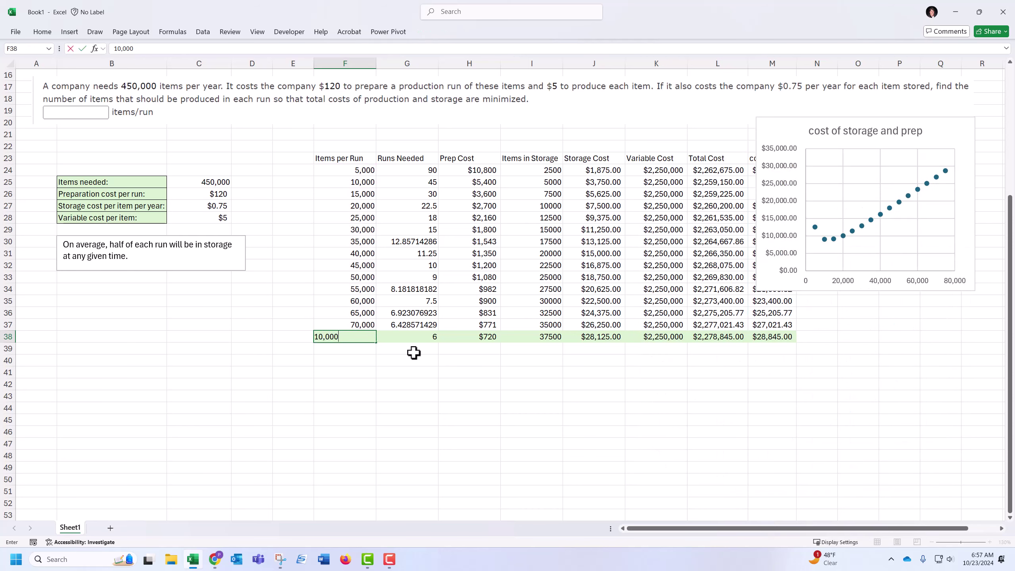
{"action": "type", "text": ",000"}
{"action": "key", "text": "Tab"}
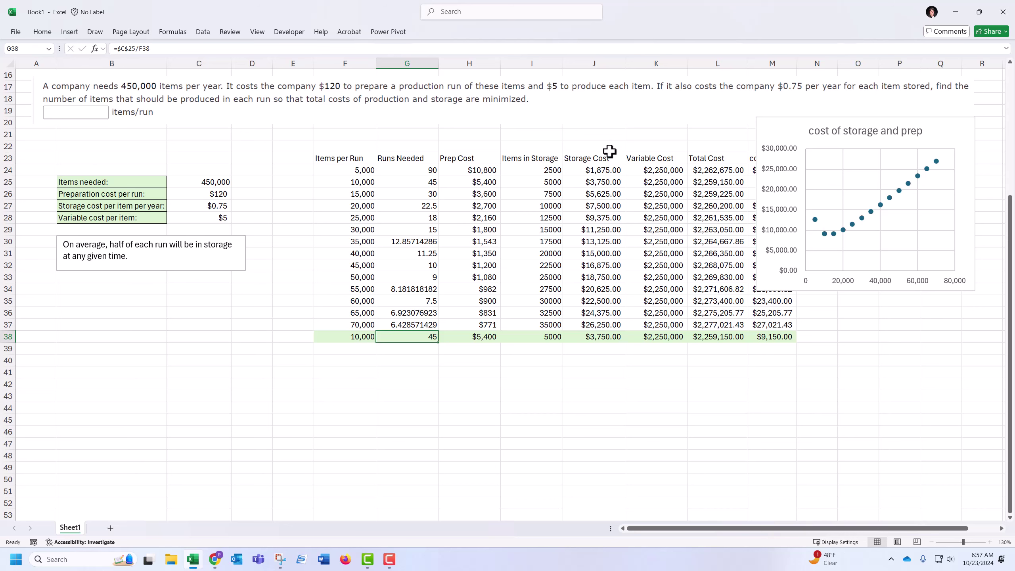
- Rerun Solver minimizing M38 via F38, reaching 12,000 items per run at $9,000.00
{"action": "left_click", "coordinate": [209, 31]}
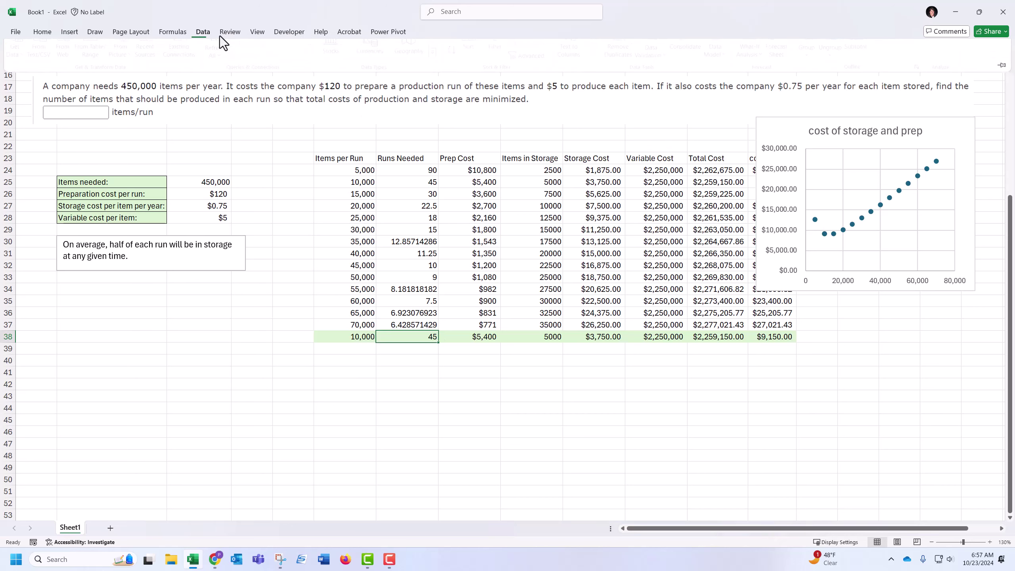
{"action": "left_click", "coordinate": [954, 52]}
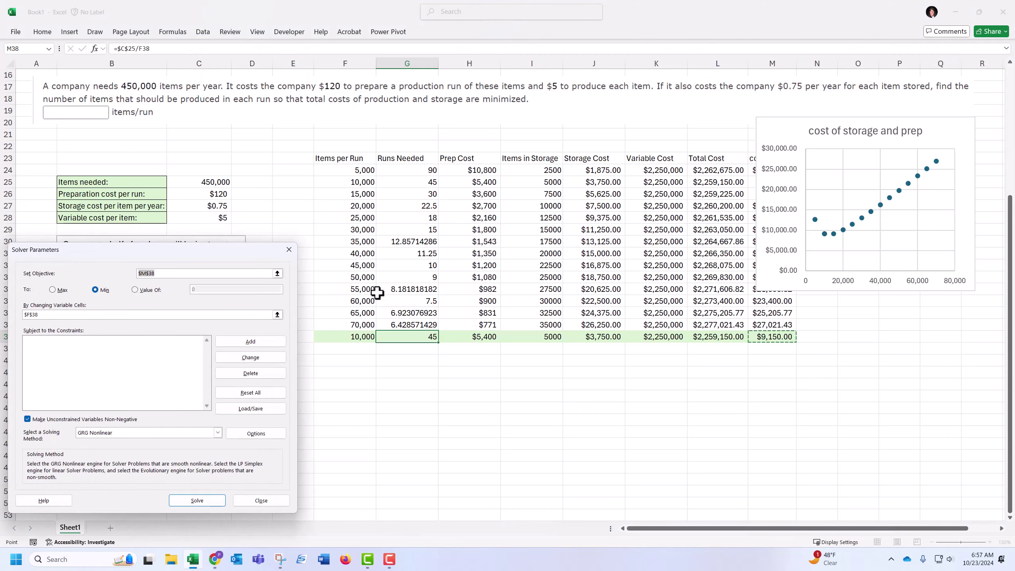
{"action": "left_click", "coordinate": [772, 337]}
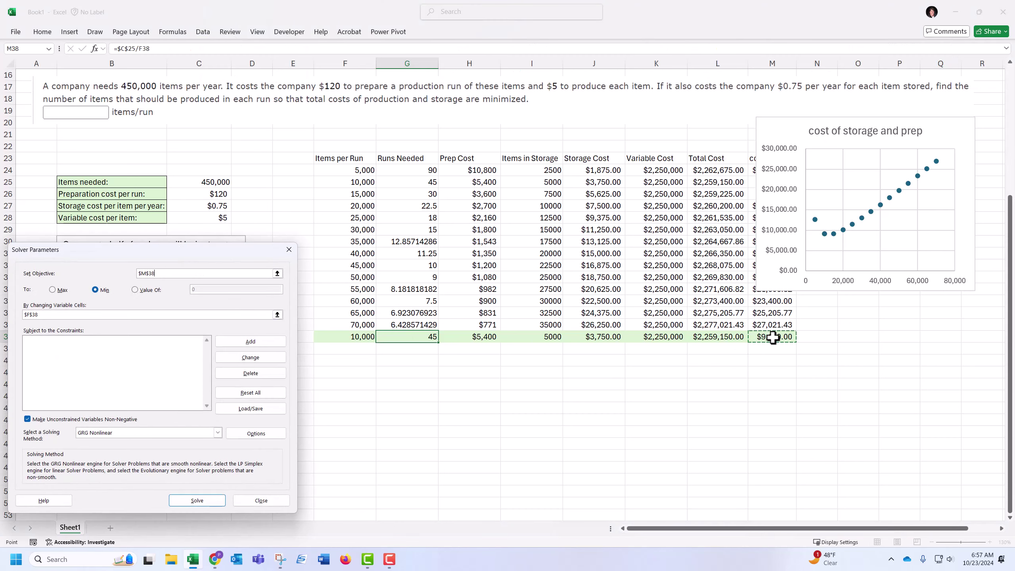
{"action": "left_click", "coordinate": [91, 290]}
{"action": "left_click", "coordinate": [44, 316]}
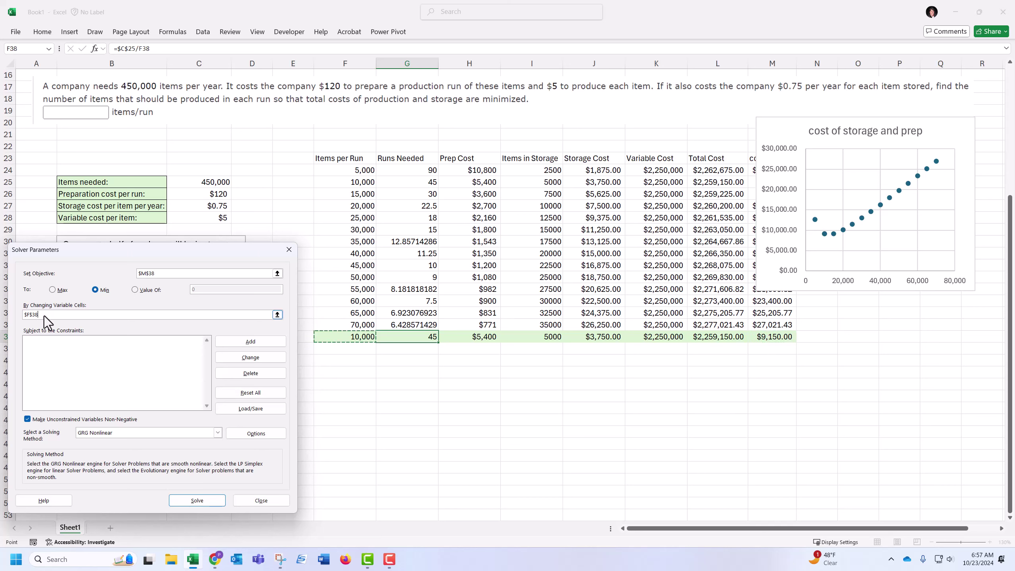
{"action": "left_click", "coordinate": [186, 501]}
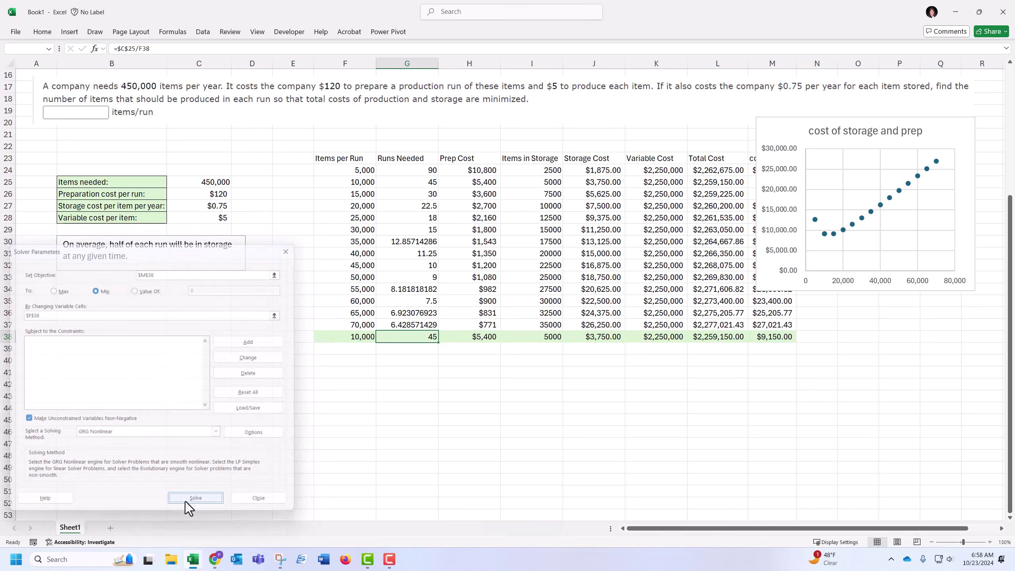
{"action": "left_click_drag", "start_coordinate": [502, 186], "coordinate": [153, 320]}
{"action": "left_click", "coordinate": [53, 436]}
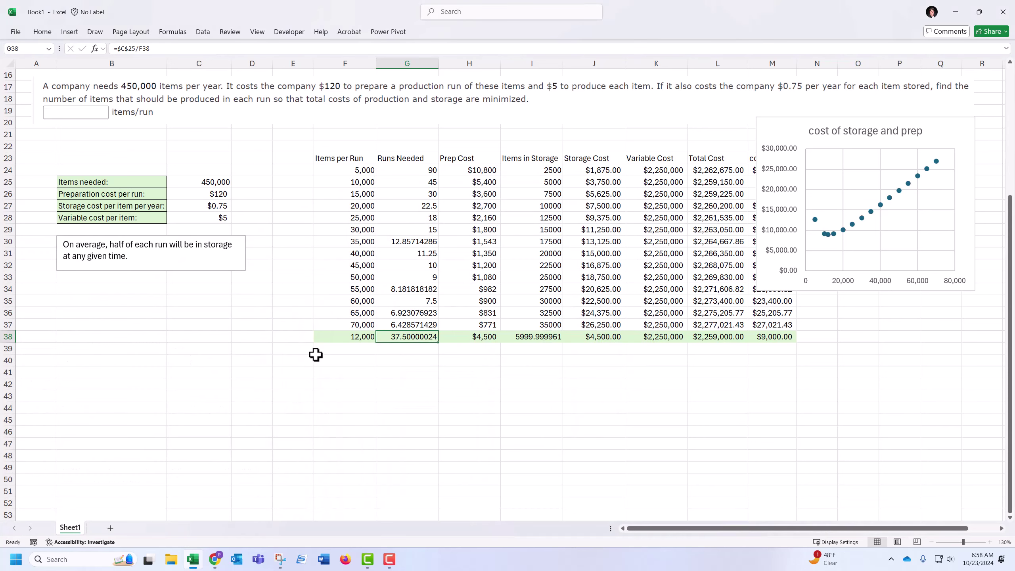
{"action": "left_click", "coordinate": [346, 338]}
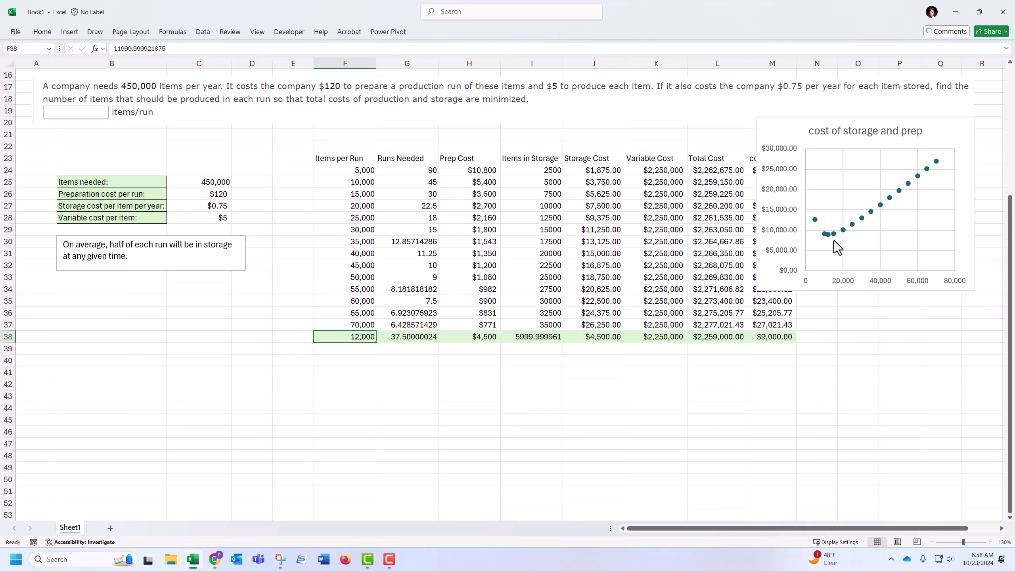